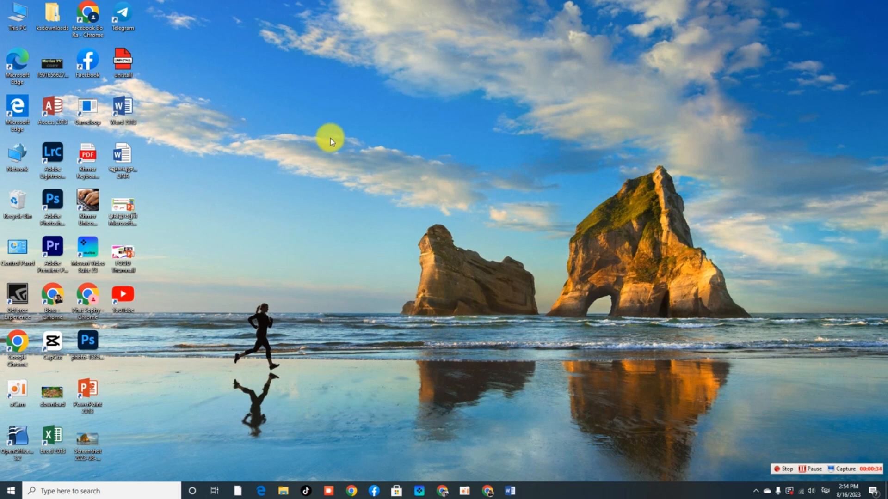
- Start Word 2013, create a blank document and maximize its window
{"action": "double_click", "coordinate": [128, 109]}
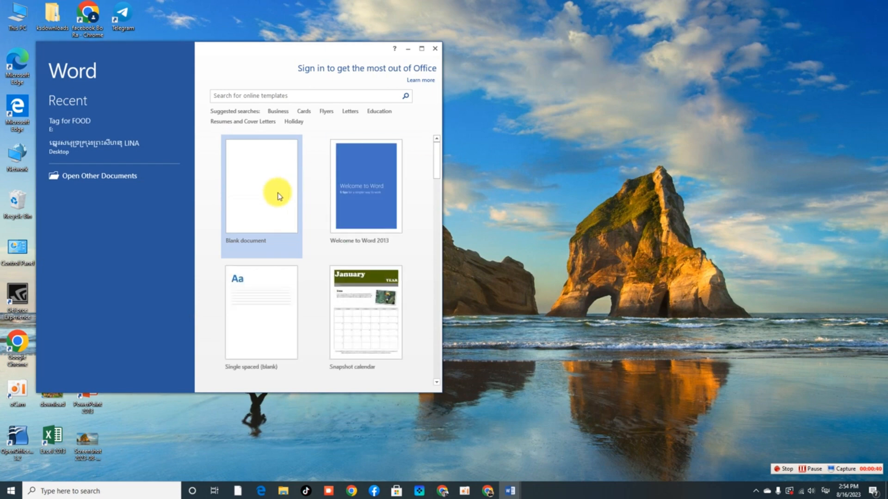
{"action": "left_click", "coordinate": [279, 196]}
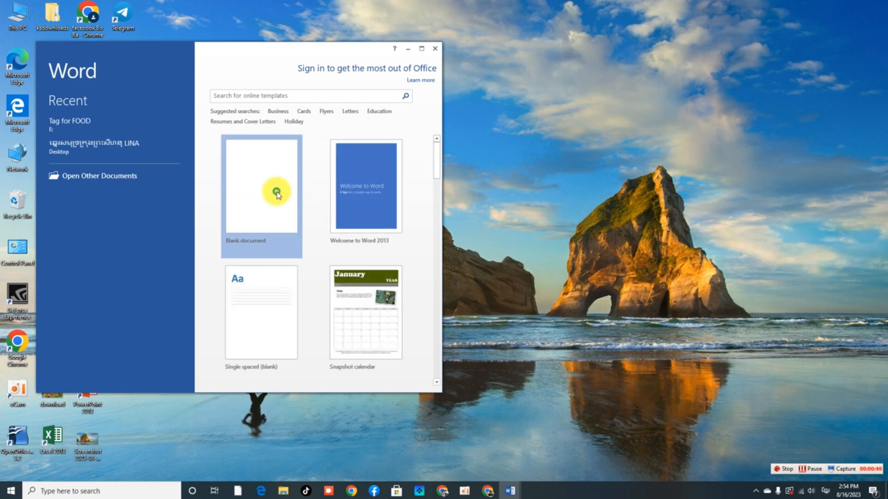
{"action": "left_click", "coordinate": [421, 49]}
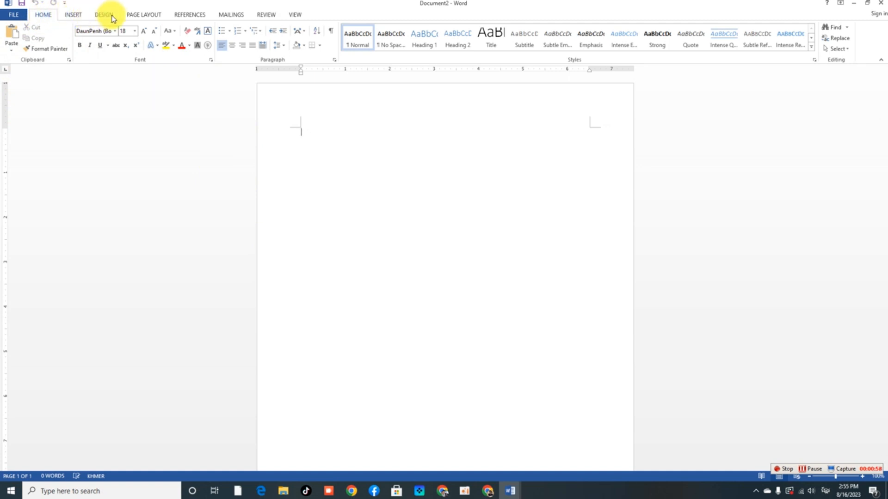
- Insert a table with six columns and three rows at the start of the blank page
{"action": "left_click", "coordinate": [74, 15]}
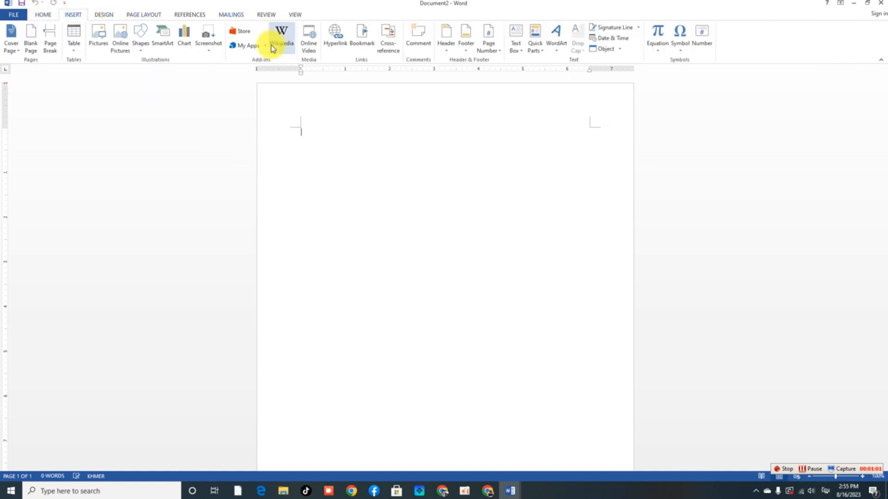
{"action": "left_click", "coordinate": [74, 49]}
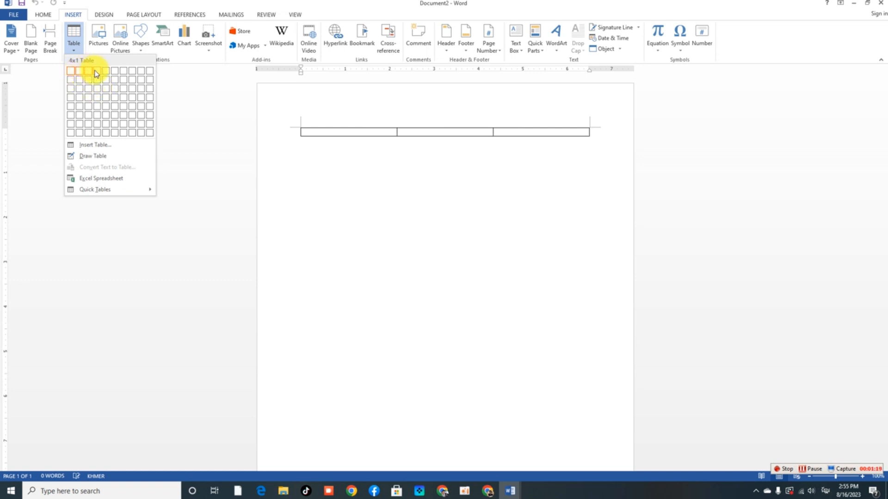
{"action": "left_click", "coordinate": [118, 90]}
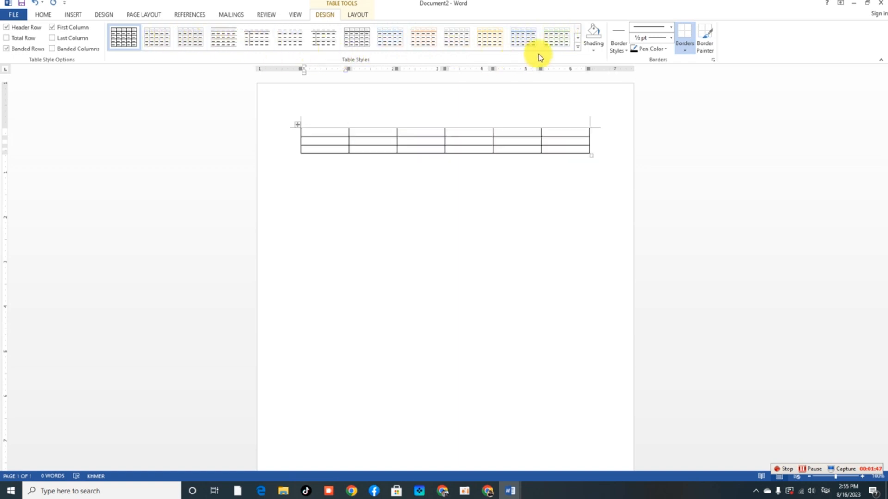
- Apply the dark green grid table style to the table
{"action": "left_click", "coordinate": [577, 47]}
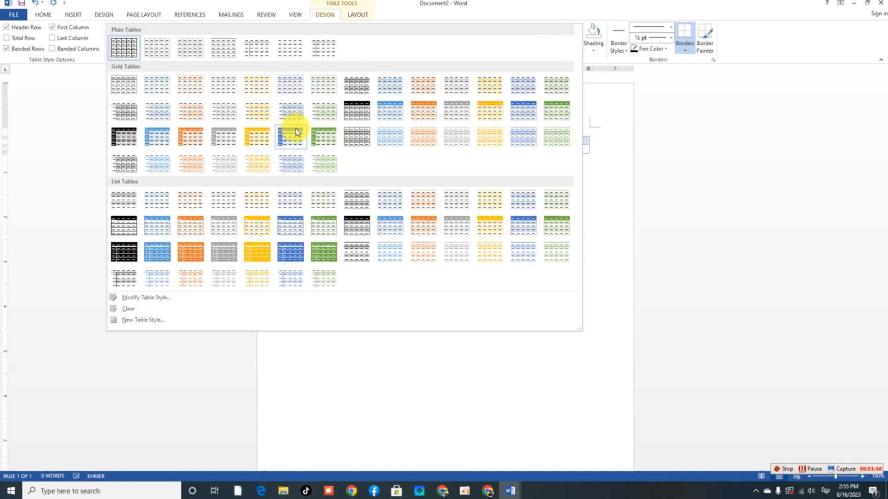
{"action": "left_click", "coordinate": [320, 142]}
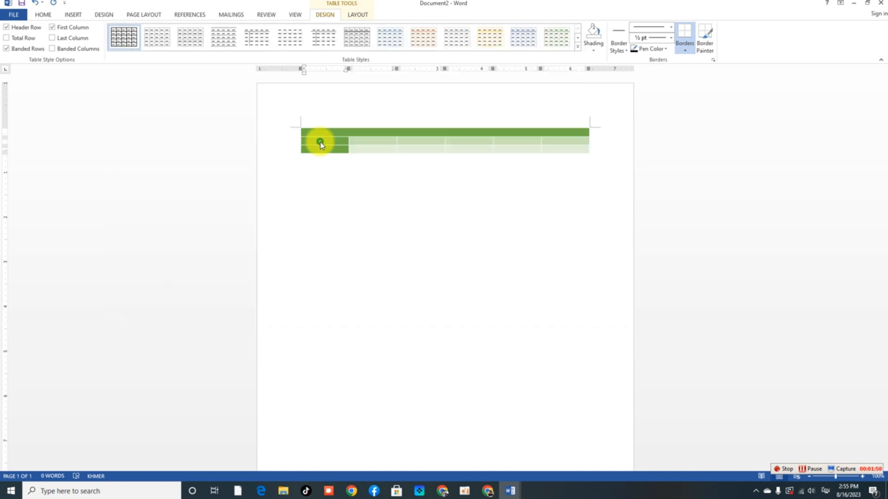
{"action": "left_click", "coordinate": [401, 169]}
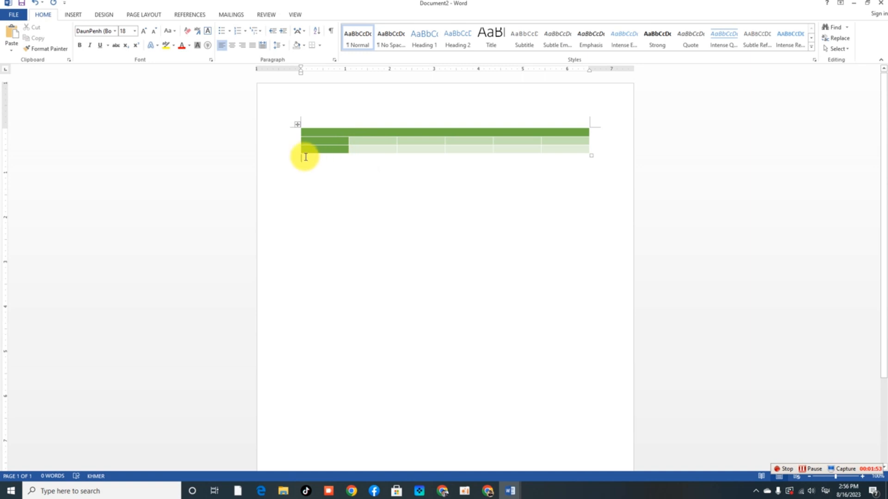
- Add rows below the table's third row to extend the table to 16 rows
{"action": "mouse_move", "coordinate": [298, 154]}
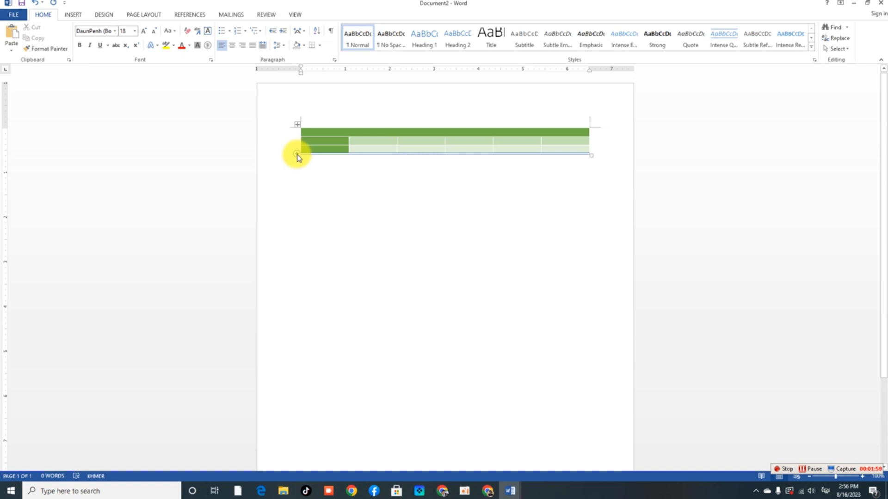
{"action": "left_click", "coordinate": [297, 154]}
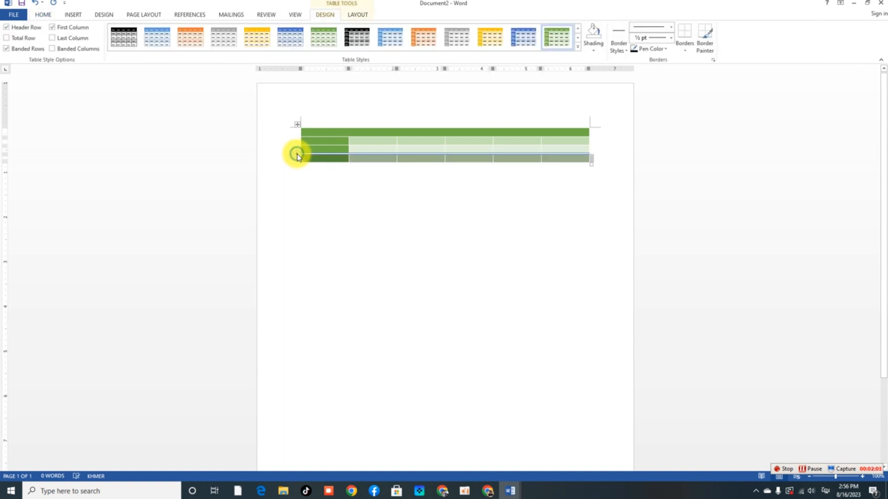
{"action": "left_click", "coordinate": [297, 154]}
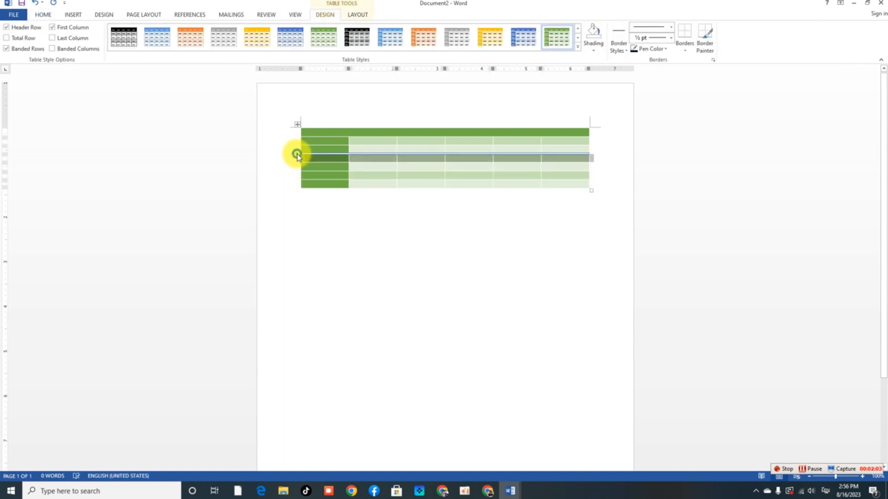
{"action": "left_click", "coordinate": [296, 154]}
{"action": "left_click", "coordinate": [296, 154]}
{"action": "left_click", "coordinate": [297, 154]}
{"action": "left_click", "coordinate": [297, 154]}
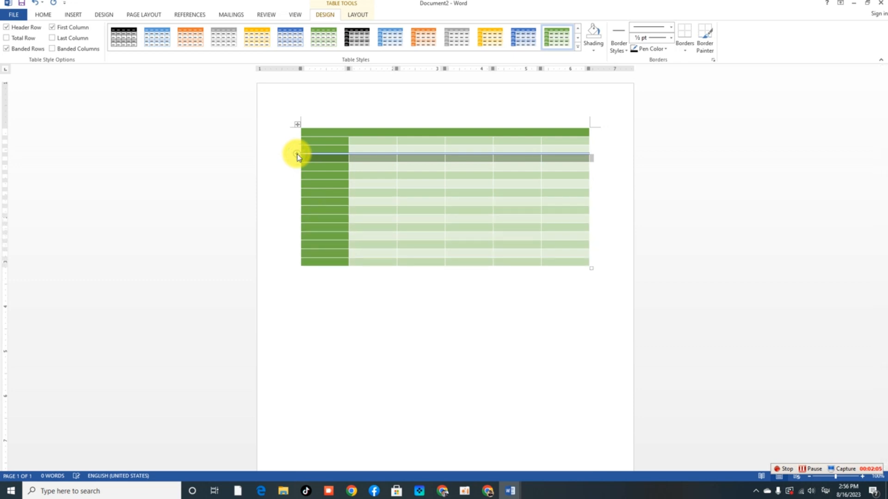
- Select the whole green table and delete it from the page
{"action": "left_click", "coordinate": [297, 126]}
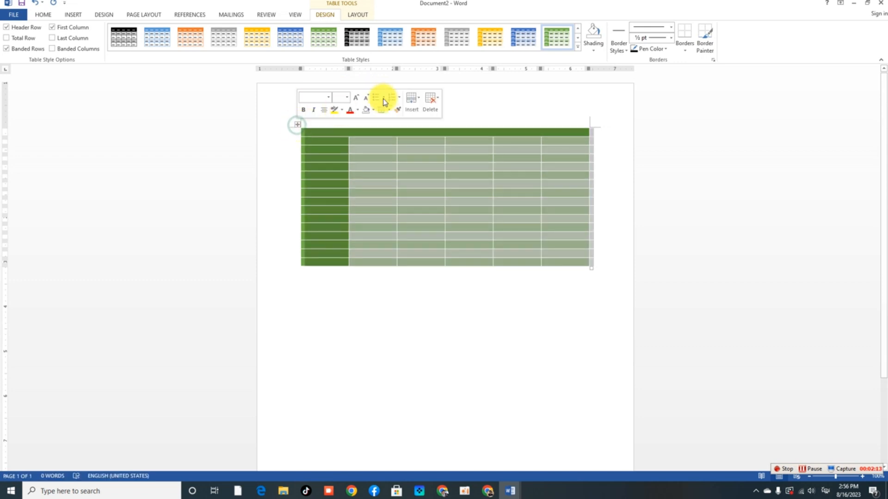
{"action": "left_click", "coordinate": [295, 137]}
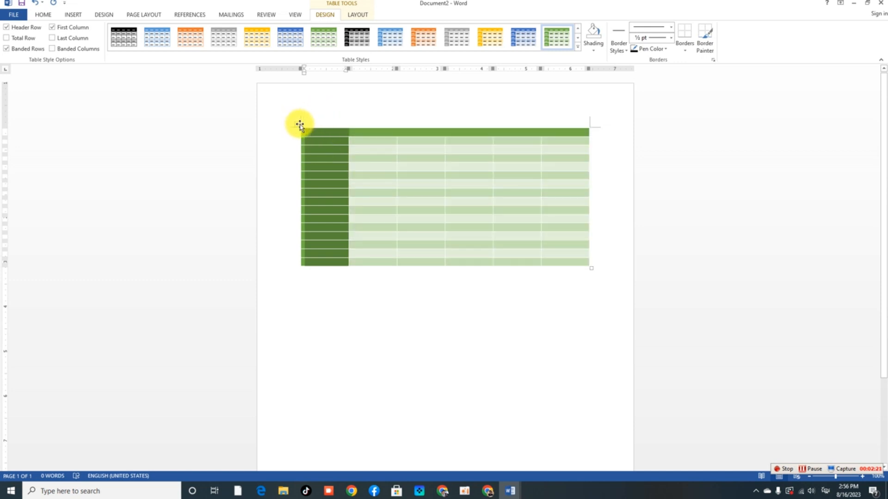
{"action": "left_click", "coordinate": [296, 123]}
{"action": "left_click", "coordinate": [429, 100]}
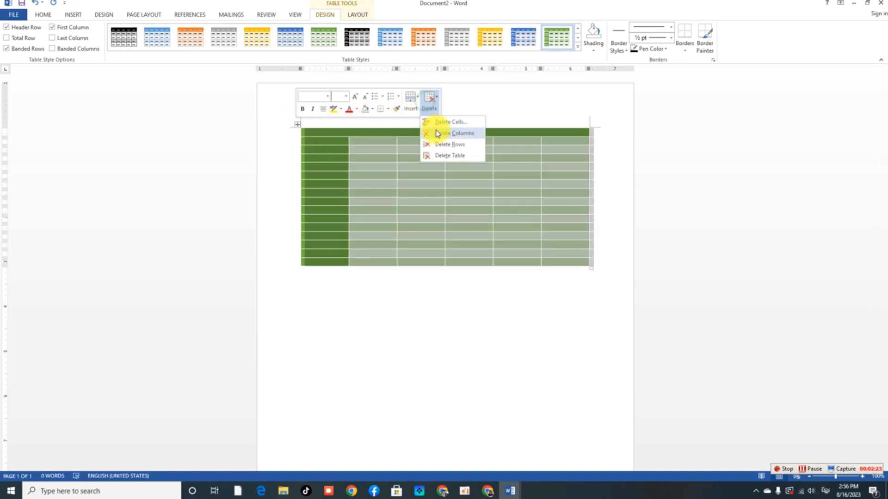
{"action": "left_click", "coordinate": [437, 120]}
{"action": "left_click", "coordinate": [423, 258]}
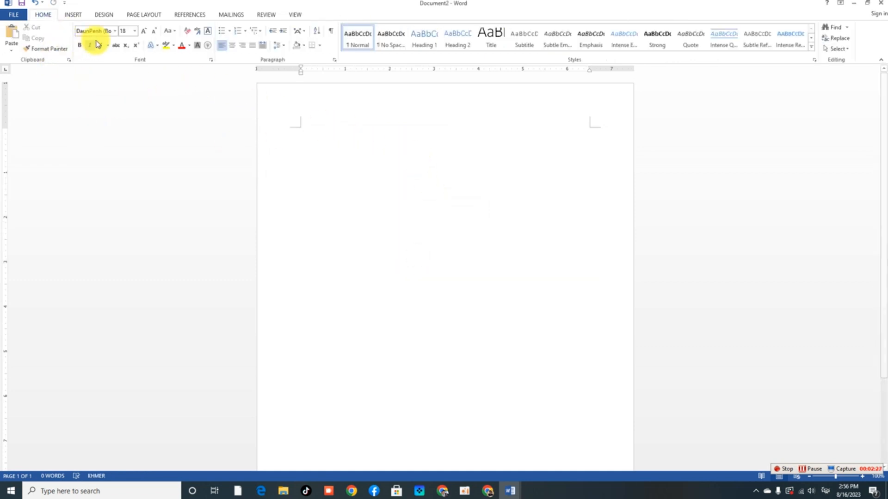
- Open the Insert Table dialog and clear the number of columns
{"action": "left_click", "coordinate": [74, 15]}
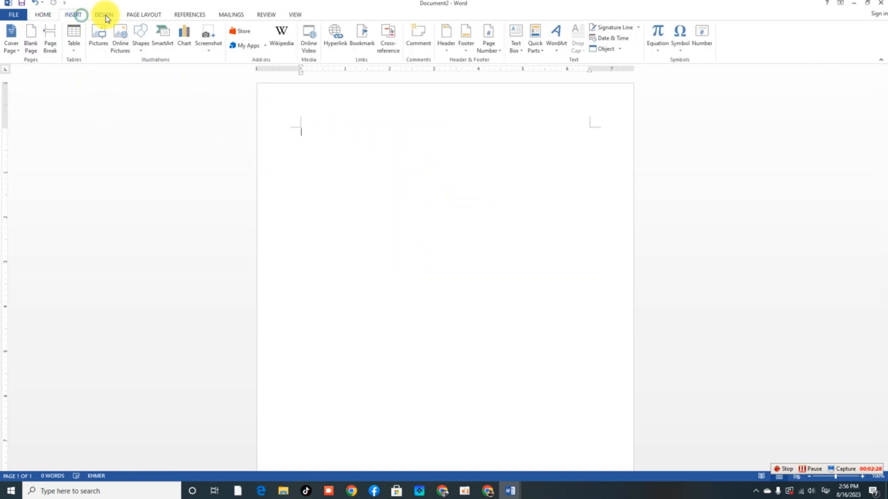
{"action": "left_click", "coordinate": [74, 51]}
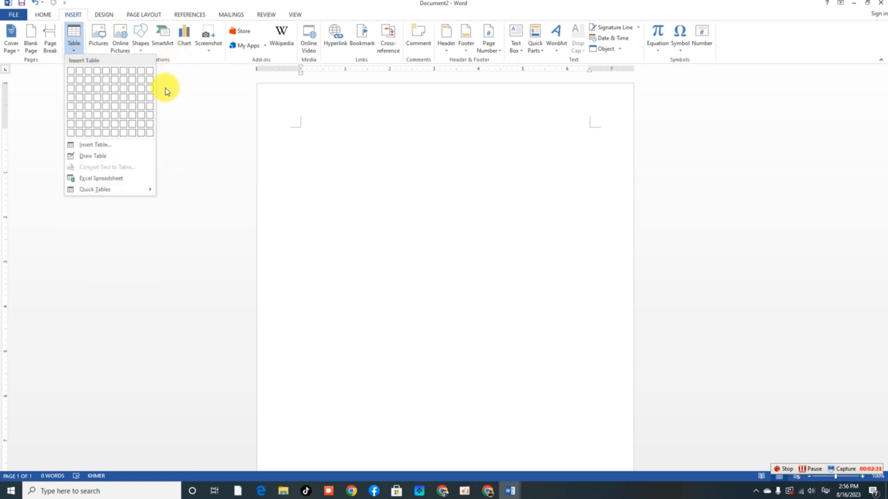
{"action": "left_click", "coordinate": [86, 147]}
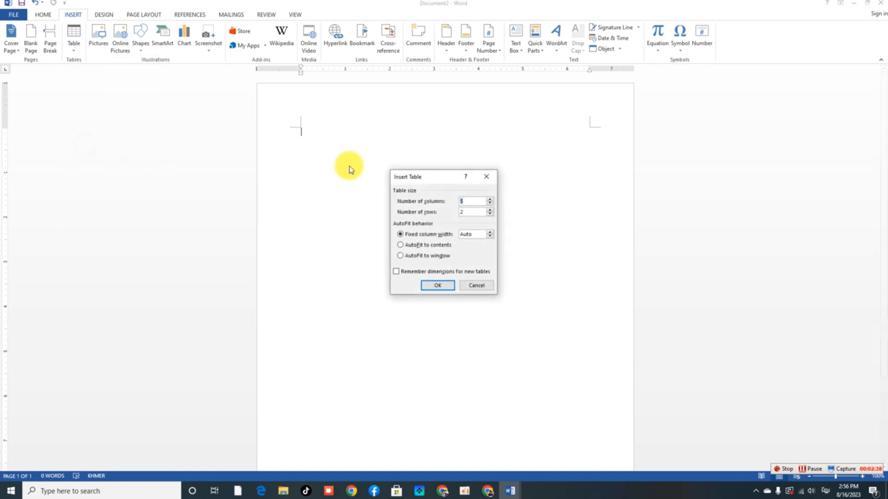
{"action": "left_click", "coordinate": [465, 202]}
{"action": "key", "text": "BackSpace"}
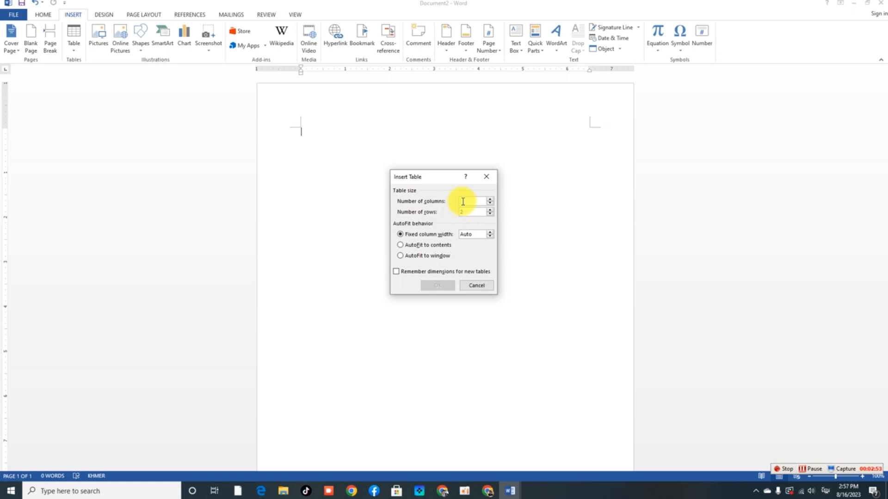
{"action": "type", "text": "5"}
{"action": "type", "text": "០"}
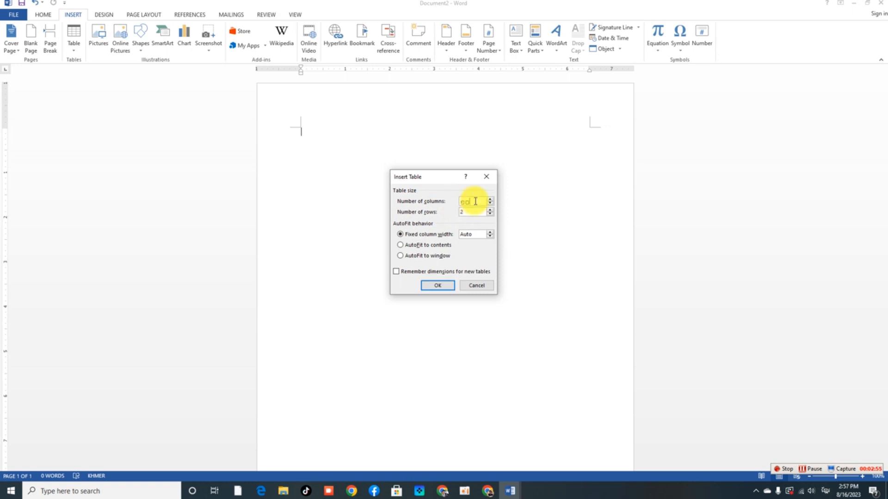
{"action": "key", "text": "BackSpace"}
{"action": "key", "text": "BackSpace"}
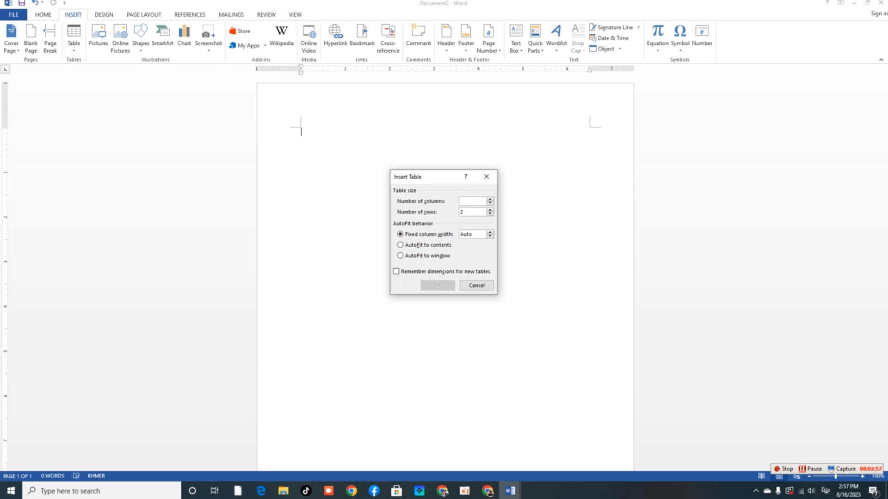
- Switch the keyboard input language to English and set the number of columns to 10
{"action": "key", "text": "super+space"}
{"action": "key", "text": "super+space"}
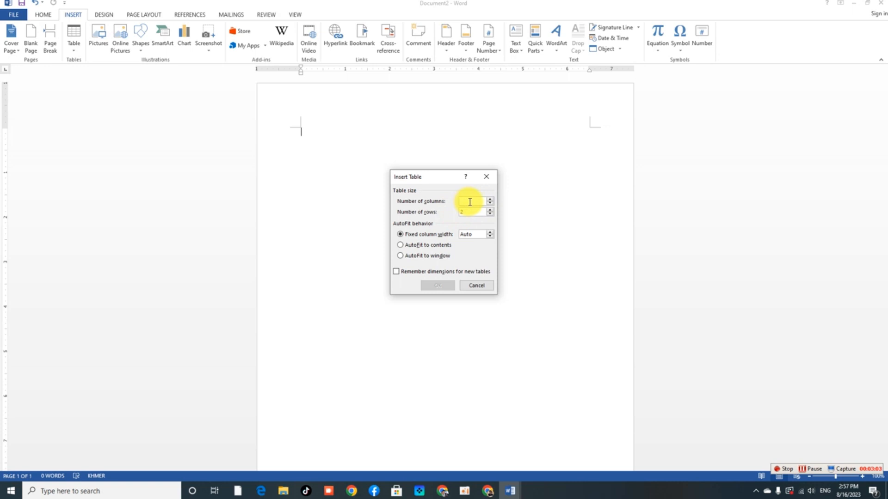
{"action": "type", "text": "10"}
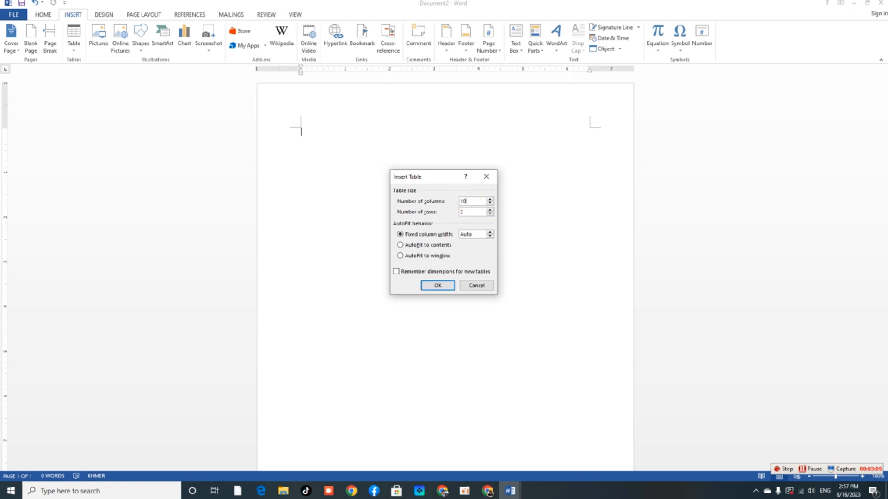
- Set the number of rows to 5 and insert the table
{"action": "left_click", "coordinate": [461, 213]}
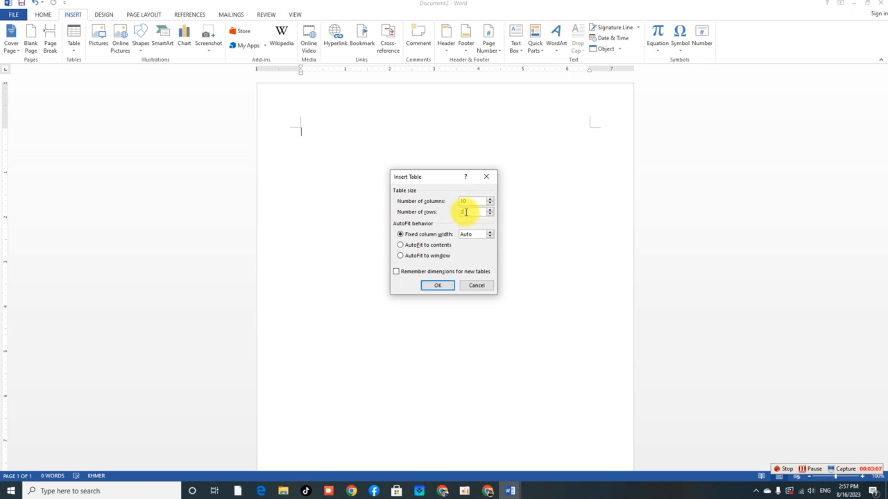
{"action": "key", "text": "BackSpace"}
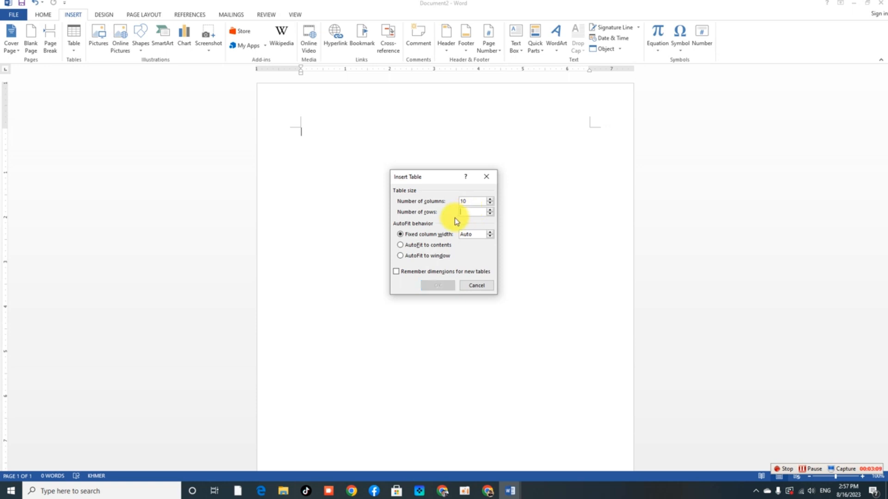
{"action": "type", "text": "5"}
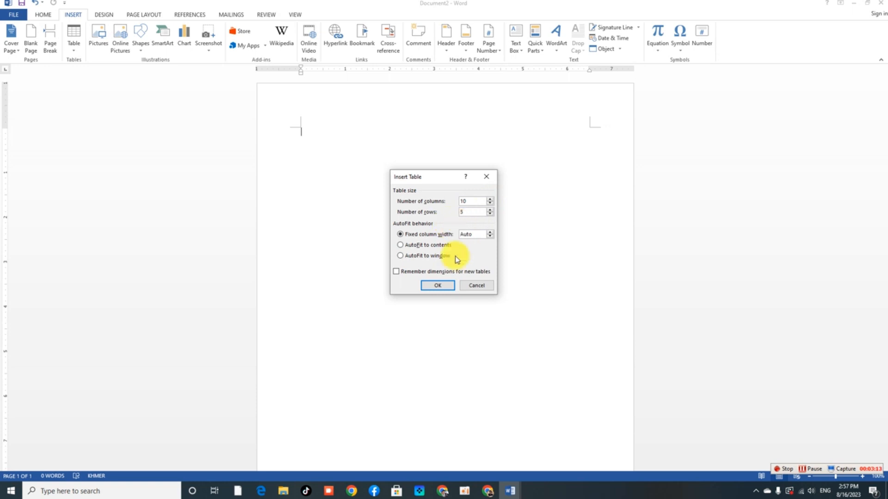
{"action": "left_click", "coordinate": [437, 286]}
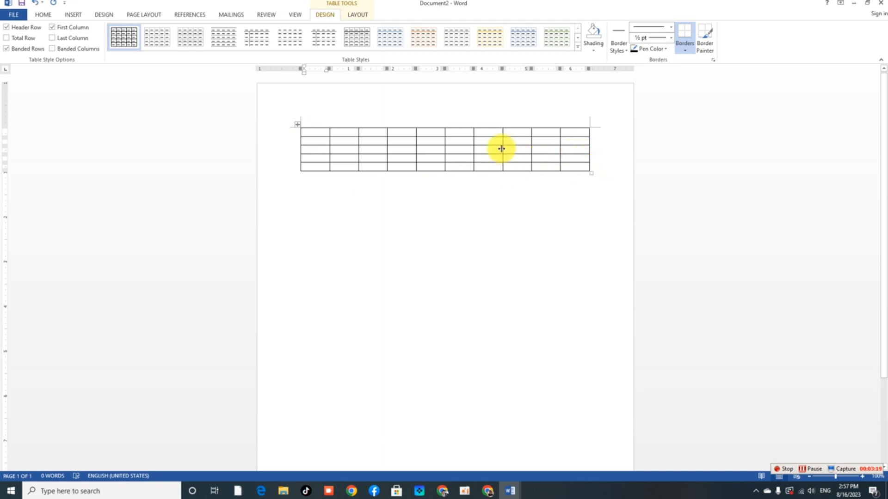
- Go through the cells of the table's first row to check the number of columns
{"action": "left_click", "coordinate": [289, 135]}
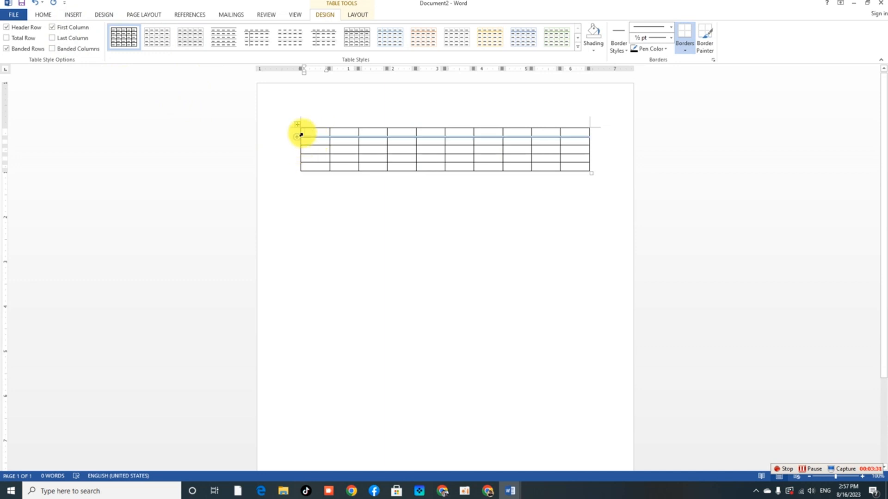
{"action": "left_click", "coordinate": [342, 133]}
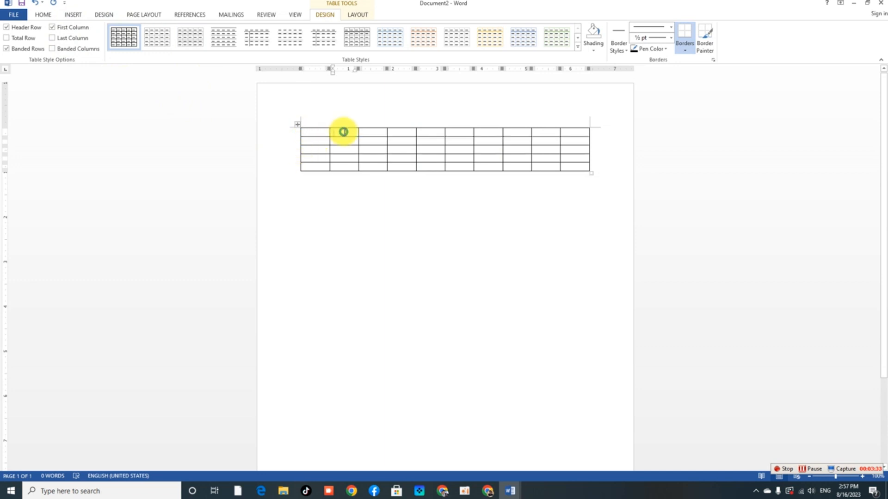
{"action": "left_click", "coordinate": [372, 132]}
{"action": "left_click", "coordinate": [406, 132]}
{"action": "left_click", "coordinate": [434, 131]}
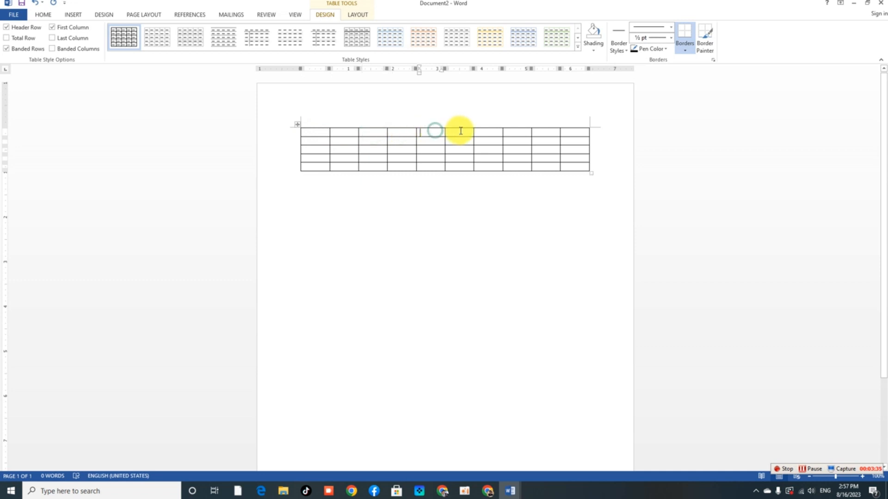
{"action": "left_click", "coordinate": [460, 132]}
{"action": "left_click", "coordinate": [513, 131]}
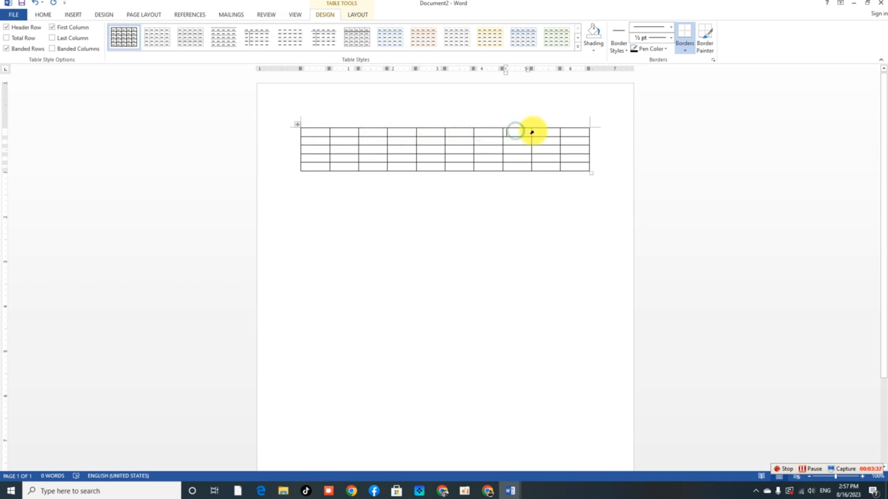
{"action": "left_click", "coordinate": [543, 133]}
{"action": "left_click", "coordinate": [571, 133]}
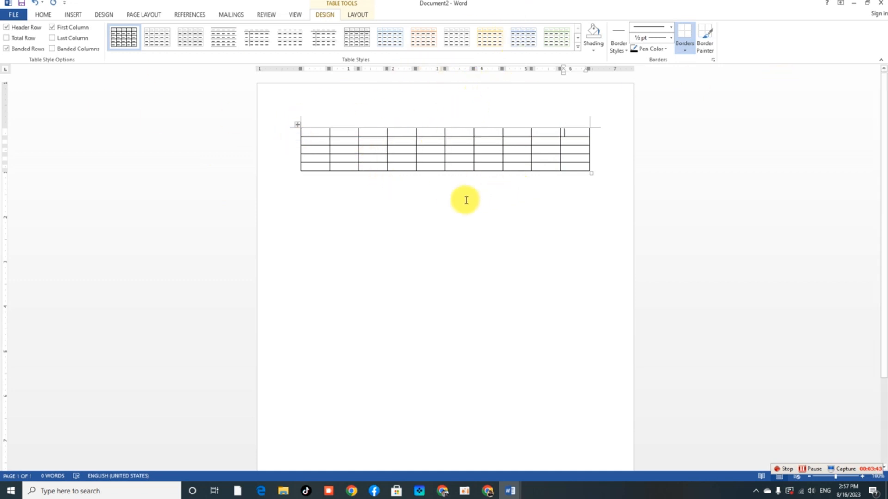
- Delete the whole ten-column table by removing all its cells with the Shift cells left option
{"action": "left_click", "coordinate": [297, 124]}
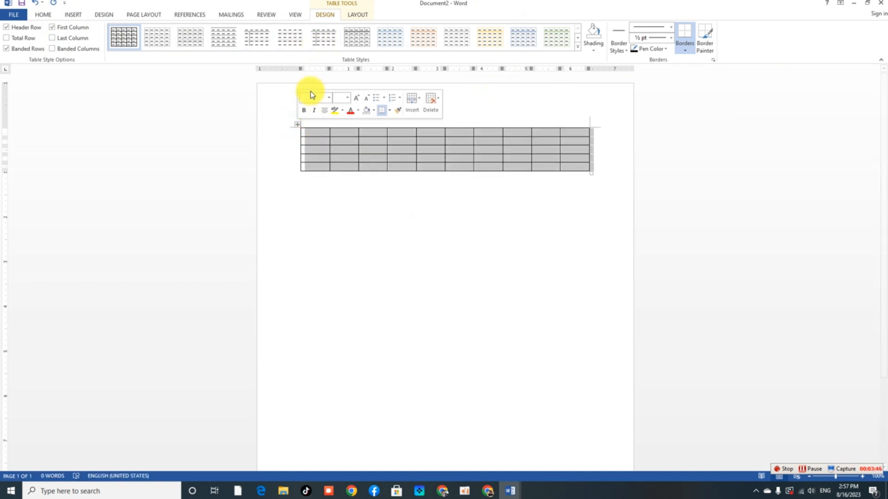
{"action": "left_click", "coordinate": [436, 110]}
{"action": "left_click", "coordinate": [434, 124]}
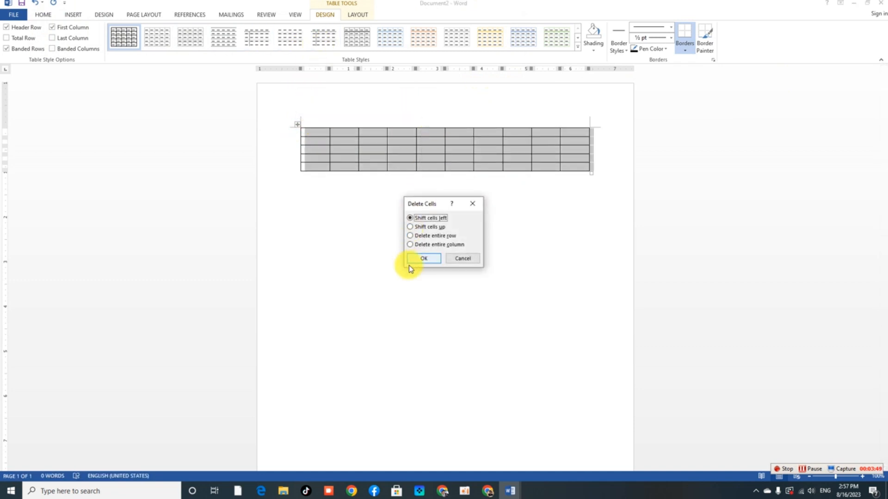
{"action": "left_click", "coordinate": [421, 259]}
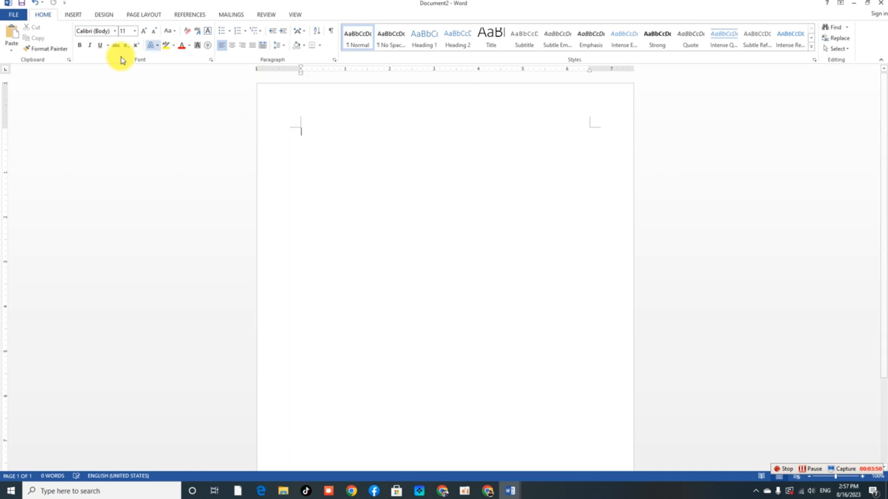
- Use Draw Table to draw a table outline about 6.9" wide and 1.01" high at the start of the page
{"action": "left_click", "coordinate": [70, 16]}
{"action": "left_click", "coordinate": [81, 50]}
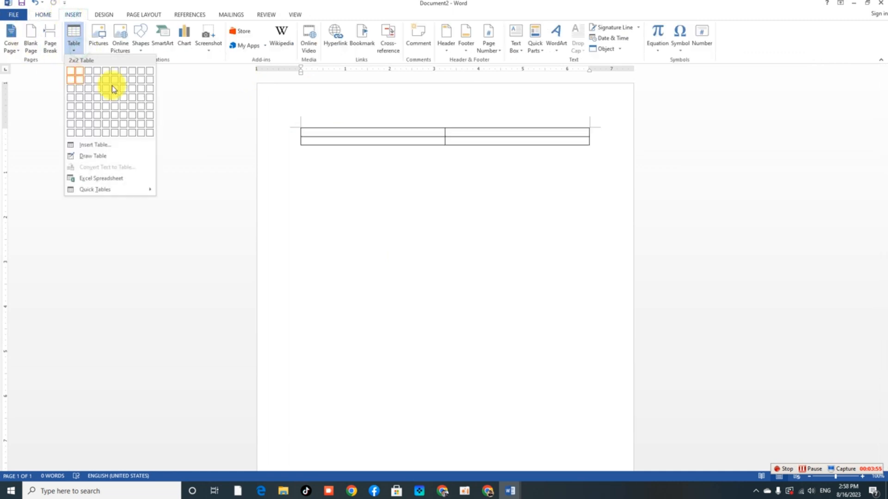
{"action": "left_click", "coordinate": [98, 159]}
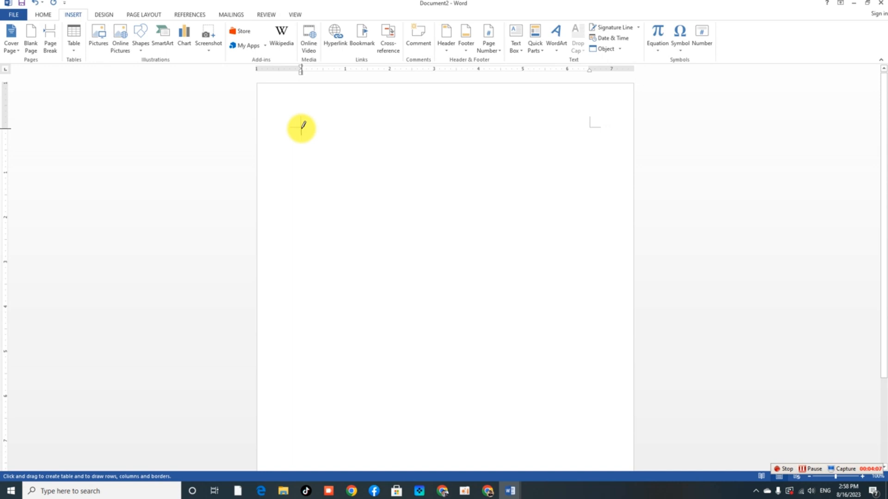
{"action": "mouse_move", "coordinate": [301, 128]}
{"action": "left_mouse_down"}
{"action": "mouse_move", "coordinate": [301, 147]}
{"action": "mouse_move", "coordinate": [519, 187]}
{"action": "mouse_move", "coordinate": [608, 174]}
{"action": "left_mouse_up"}
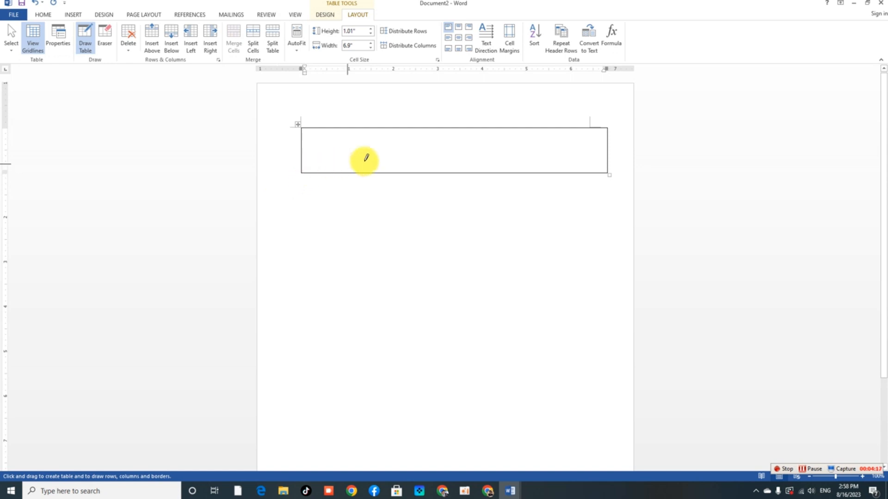
- Draw three vertical lines inside the table outline to divide it into four columns, and leave drawing mode
{"action": "left_click_drag", "start_coordinate": [446, 125], "coordinate": [445, 164]}
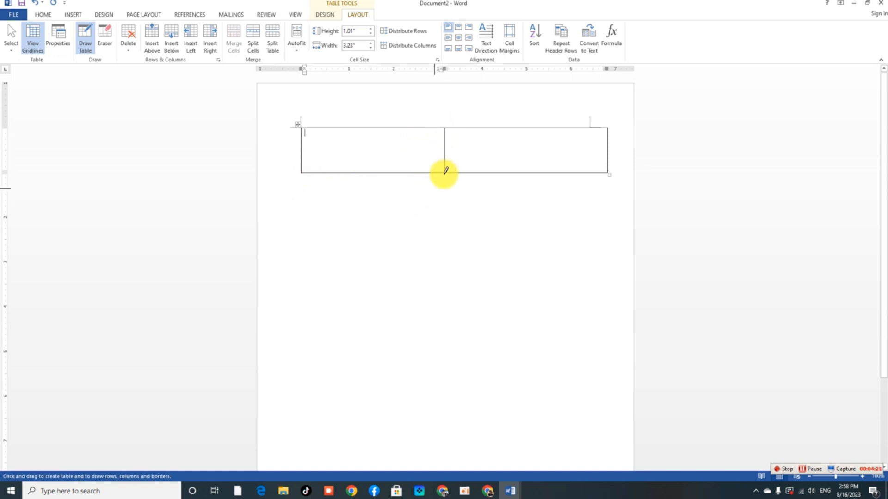
{"action": "left_click_drag", "start_coordinate": [528, 126], "coordinate": [528, 174]}
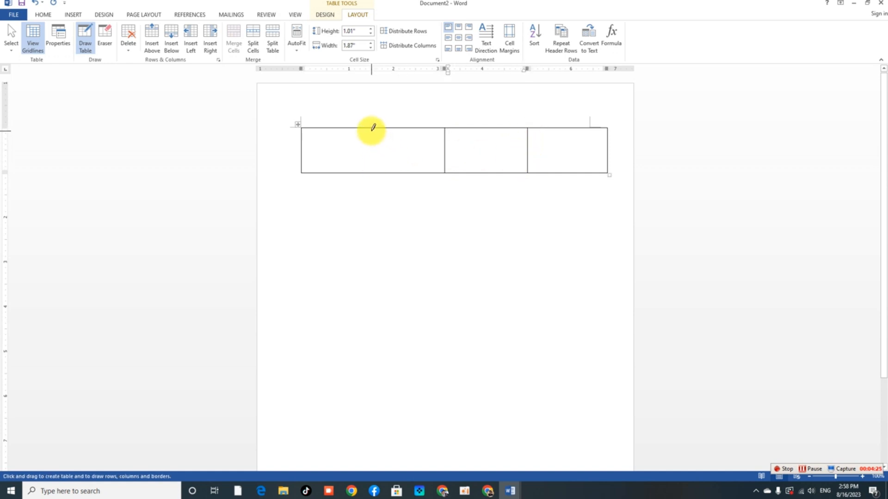
{"action": "left_click_drag", "start_coordinate": [370, 125], "coordinate": [368, 174]}
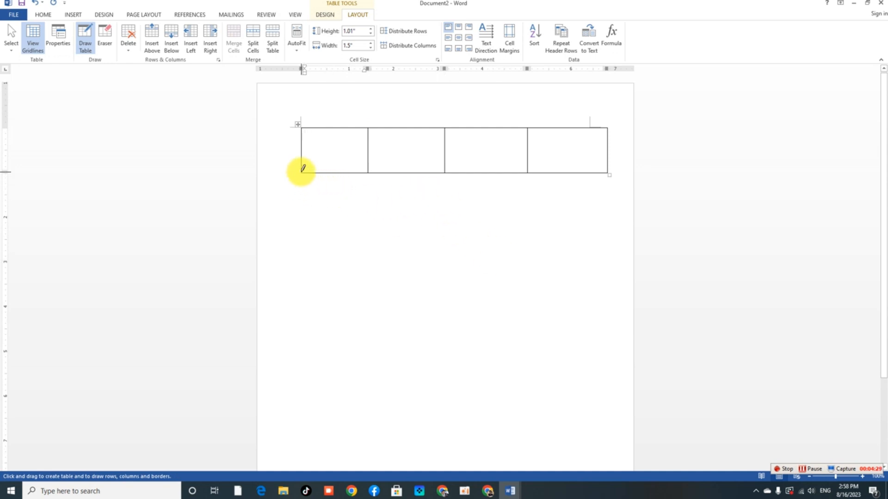
{"action": "left_click", "coordinate": [328, 182]}
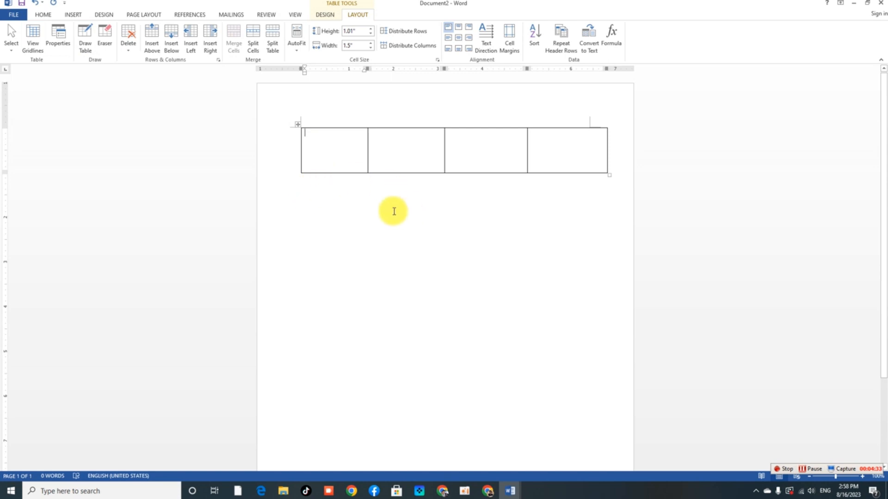
- Insert six new rows below the first row of the drawn table
{"action": "mouse_move", "coordinate": [298, 174]}
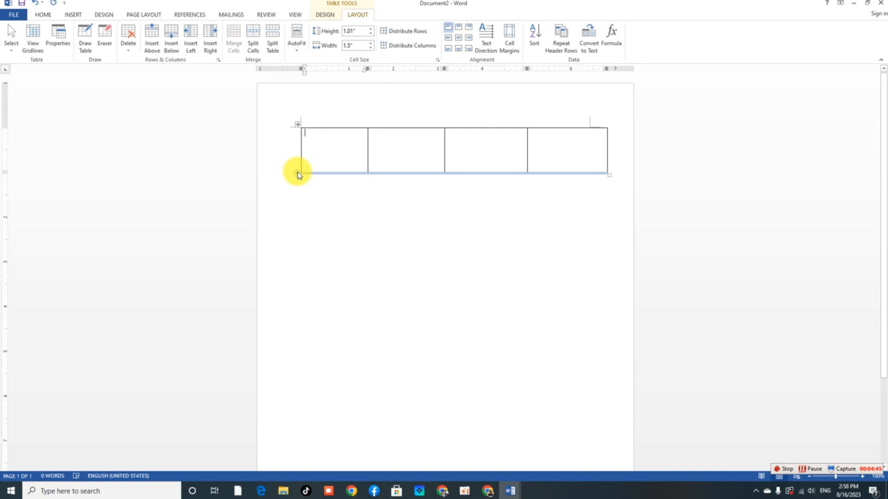
{"action": "left_click", "coordinate": [297, 174]}
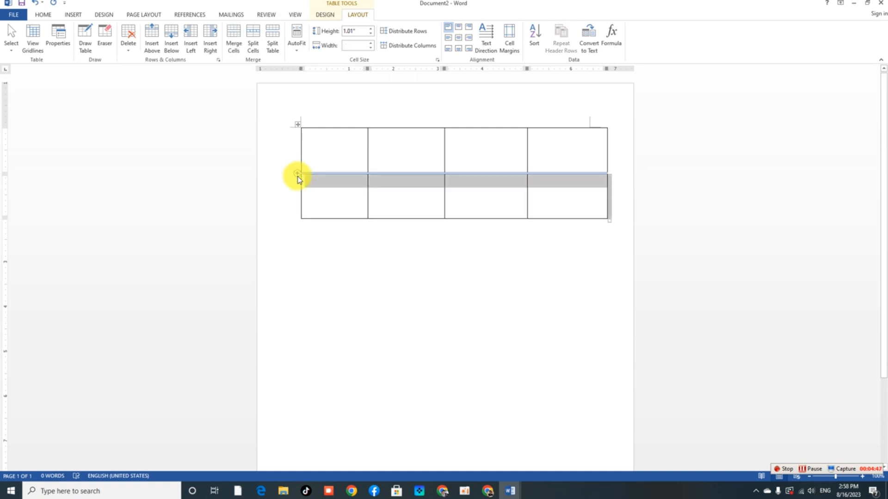
{"action": "left_click", "coordinate": [297, 175]}
{"action": "left_click", "coordinate": [297, 174]}
{"action": "left_click", "coordinate": [298, 174]}
{"action": "left_click", "coordinate": [297, 175]}
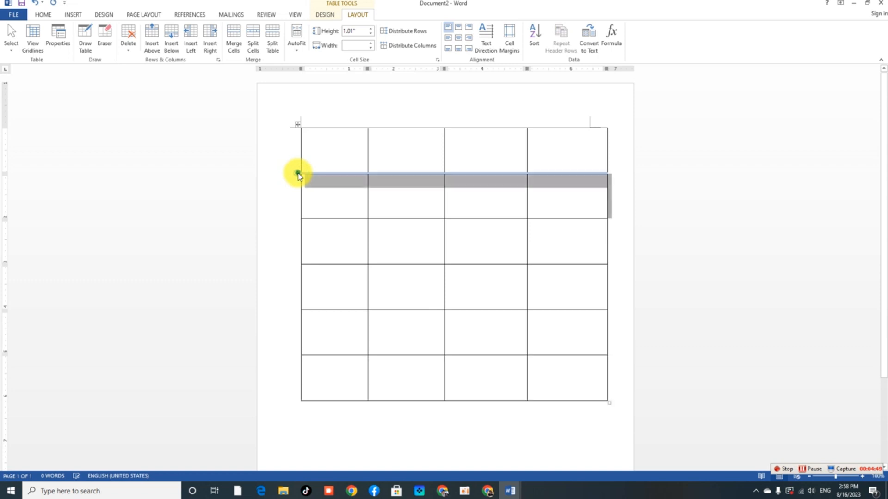
{"action": "left_click", "coordinate": [297, 173]}
{"action": "scroll", "coordinate": [596, 291], "scroll_direction": "down", "scroll_amount": 3}
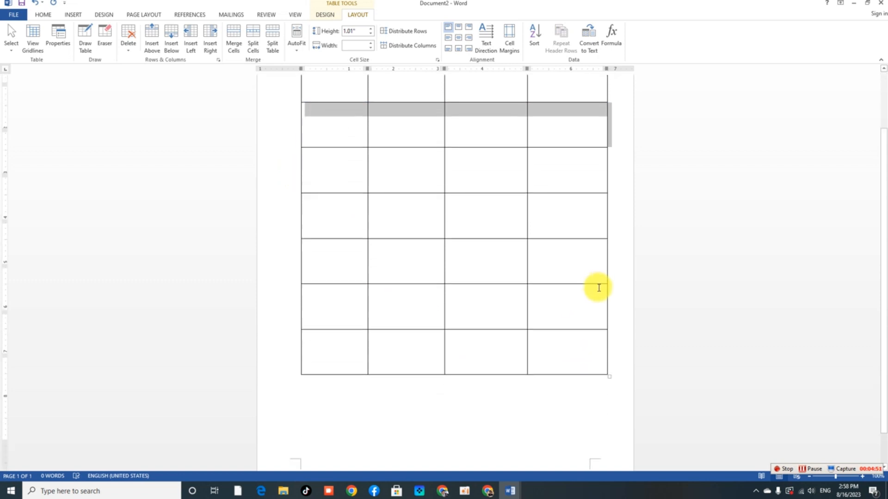
{"action": "scroll", "coordinate": [348, 194], "scroll_direction": "up", "scroll_amount": 2}
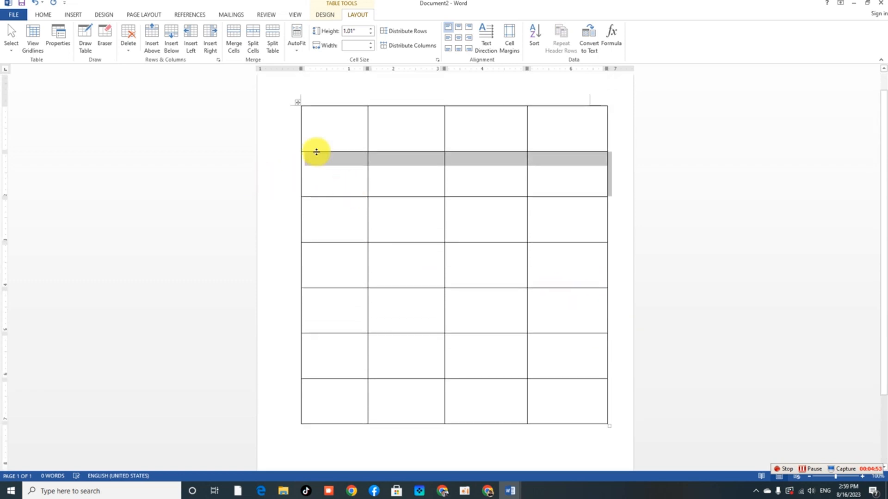
- Delete the entire drawn table using Delete Cells with the Shift cells left option
{"action": "left_click", "coordinate": [296, 104]}
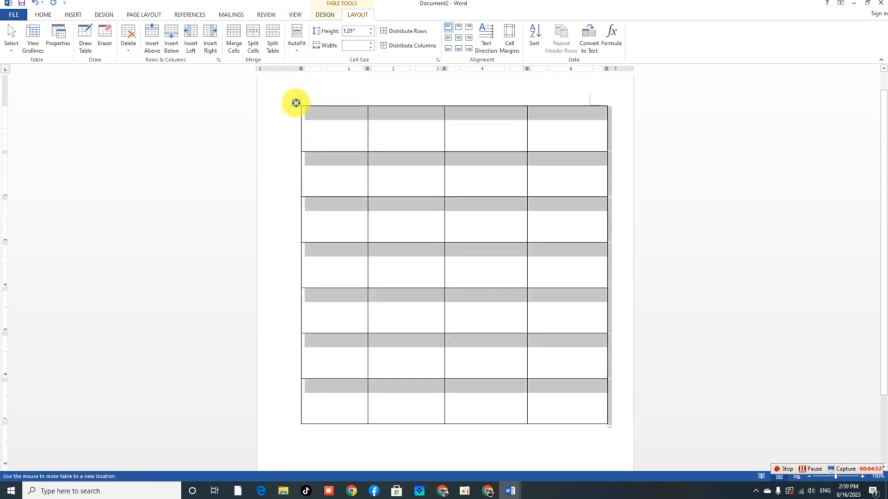
{"action": "left_click", "coordinate": [432, 88]}
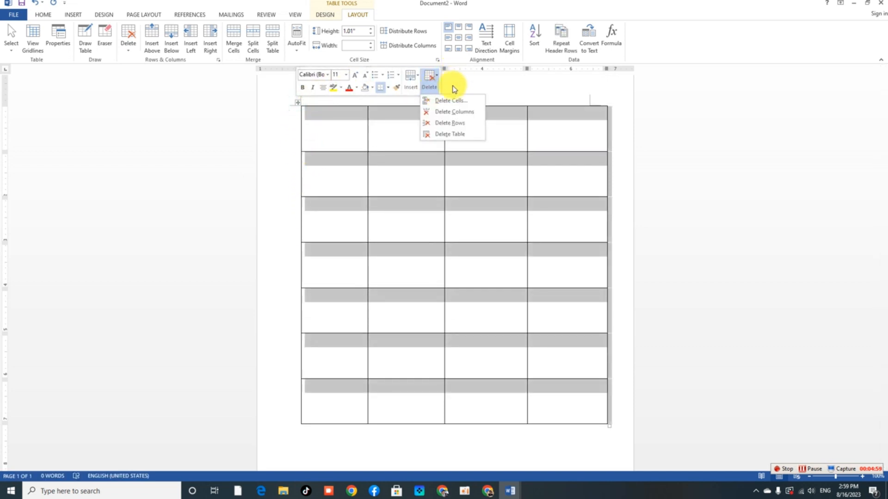
{"action": "left_click", "coordinate": [451, 101]}
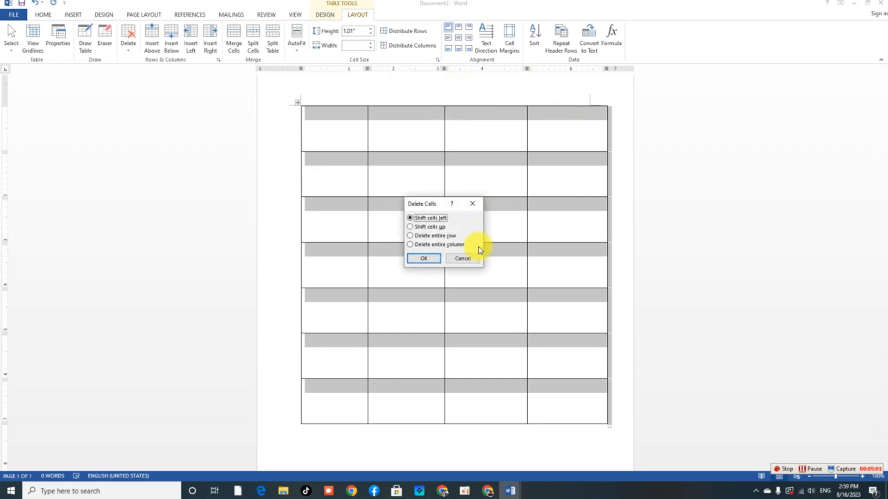
{"action": "left_click", "coordinate": [423, 260]}
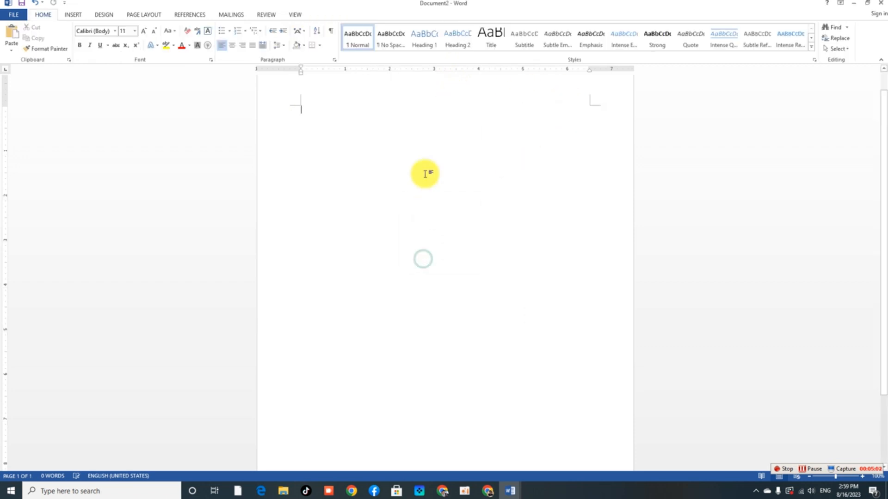
- Insert an Excel spreadsheet as a table in the empty document
{"action": "left_click", "coordinate": [70, 17]}
{"action": "left_click", "coordinate": [74, 47]}
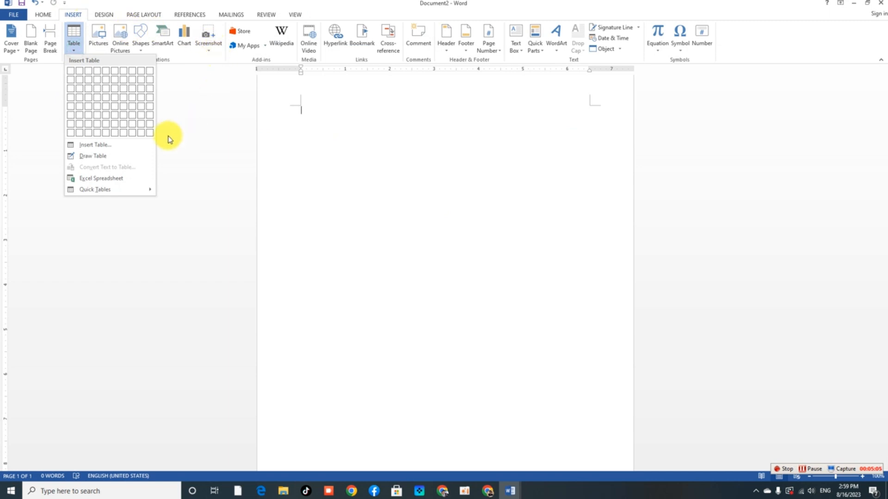
{"action": "left_click", "coordinate": [82, 181]}
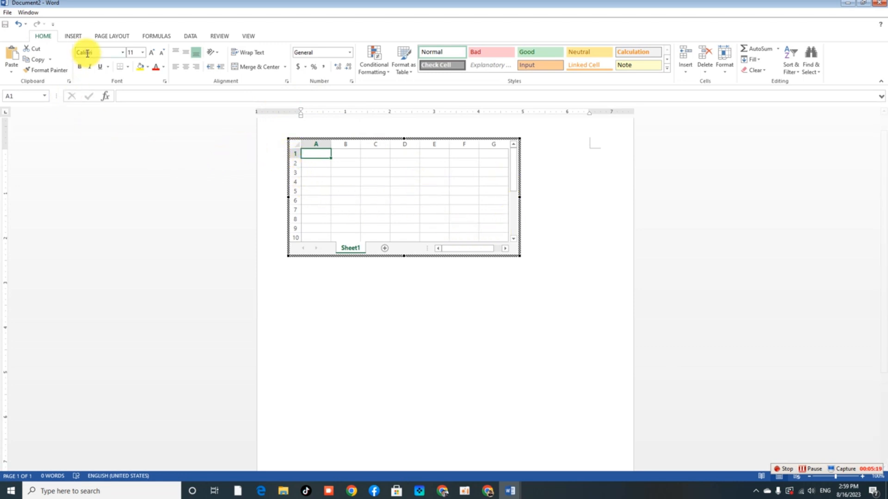
{"action": "left_click", "coordinate": [70, 36]}
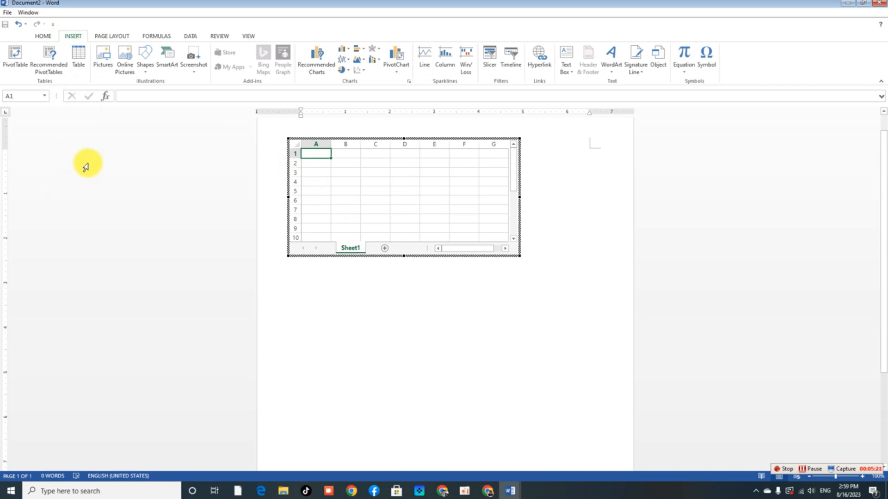
{"action": "left_click", "coordinate": [81, 70]}
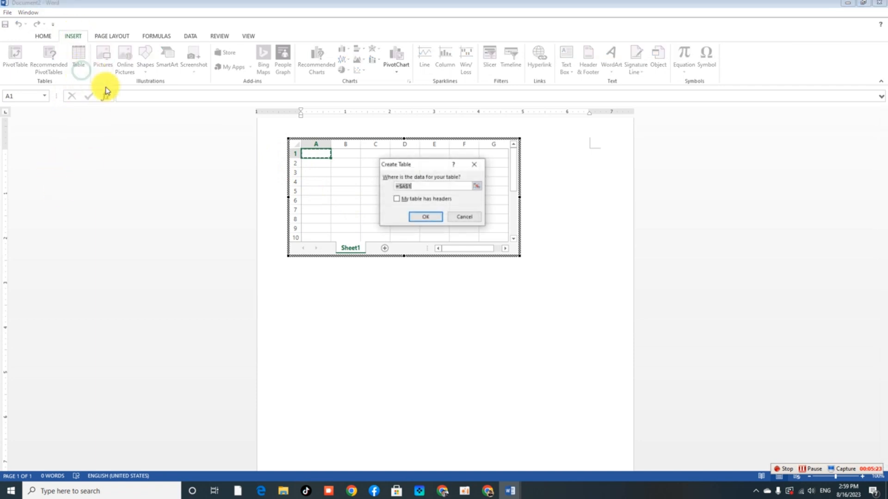
{"action": "left_click", "coordinate": [466, 218]}
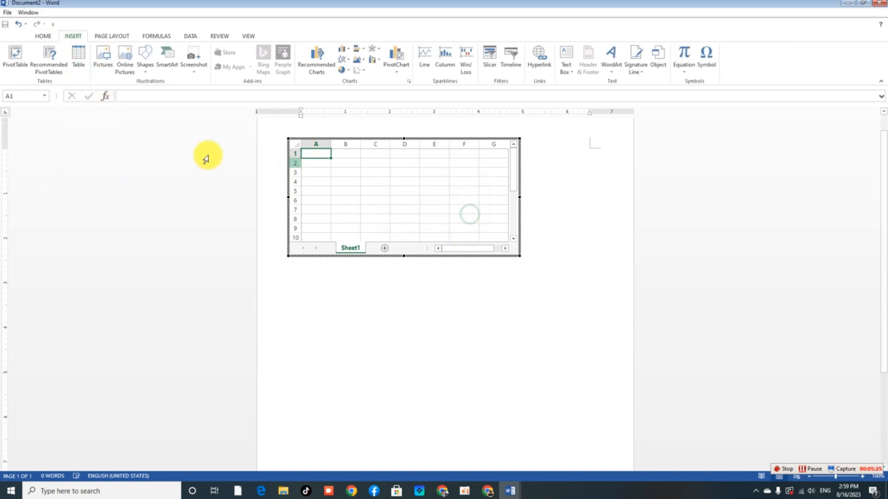
- Leave spreadsheet editing, then undo the spreadsheet insertion, the table deletion and the last added row
{"action": "left_click", "coordinate": [522, 291]}
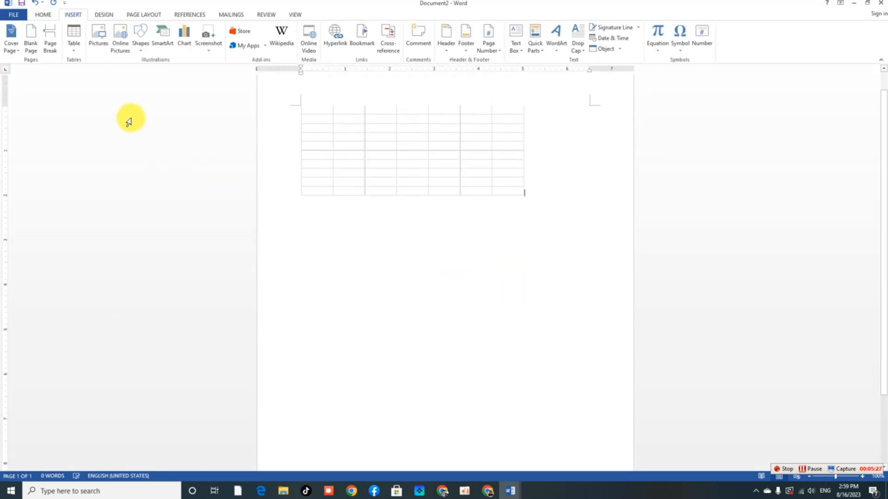
{"action": "left_click", "coordinate": [34, 5]}
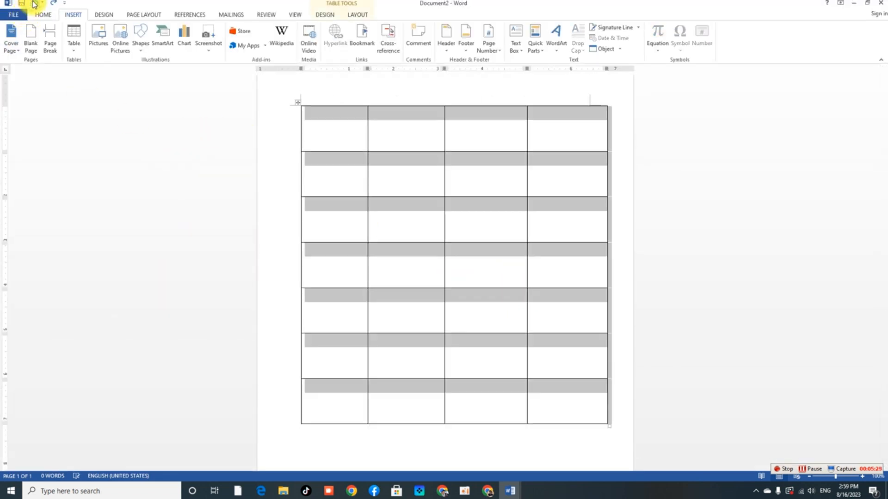
{"action": "left_click", "coordinate": [34, 5]}
{"action": "left_click", "coordinate": [34, 5]}
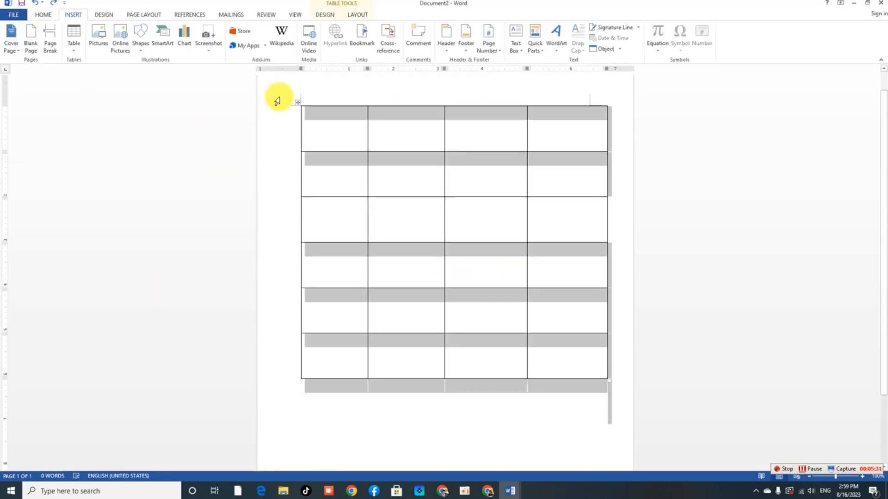
- Select the restored four-column table and delete all of its cells
{"action": "left_click", "coordinate": [296, 102]}
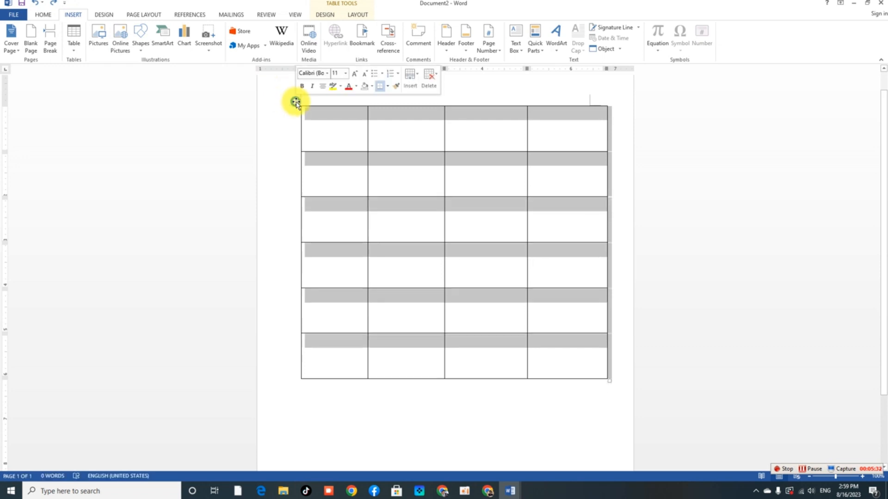
{"action": "left_click", "coordinate": [427, 78]}
{"action": "left_click", "coordinate": [429, 100]}
{"action": "left_click", "coordinate": [429, 259]}
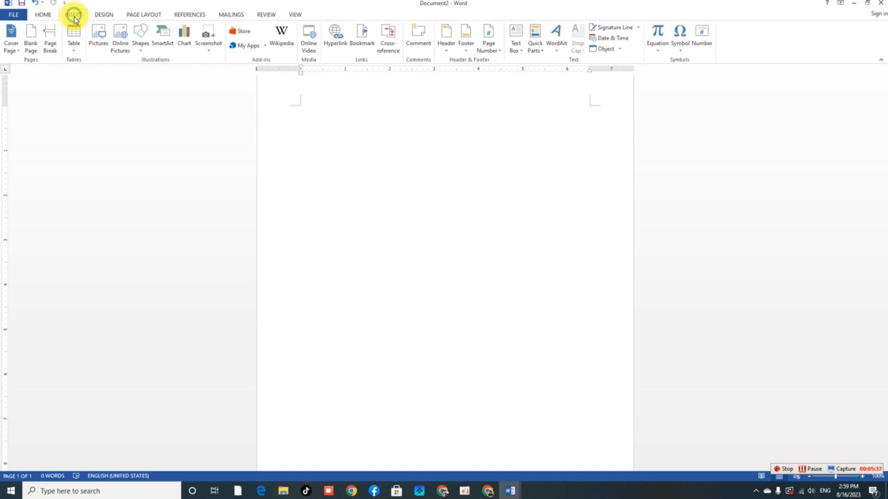
- Insert an Excel spreadsheet in the document and enlarge its frame to show columns A to J and 20 rows
{"action": "left_click", "coordinate": [72, 40]}
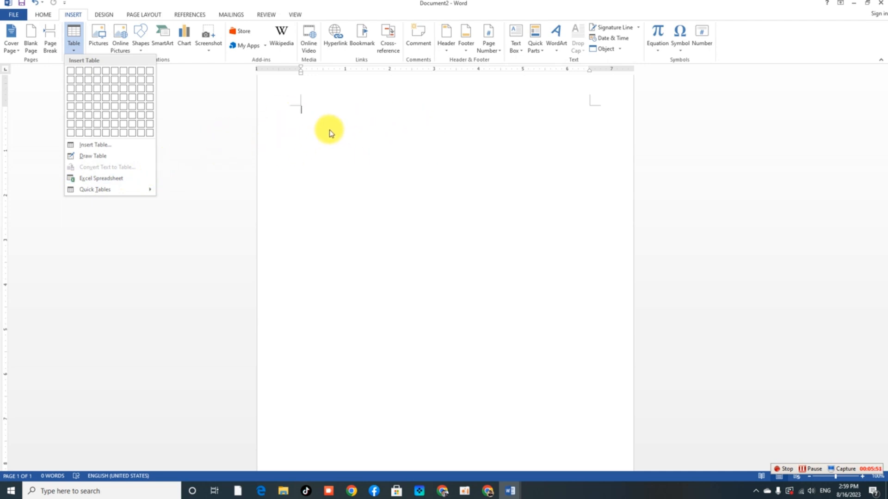
{"action": "left_click", "coordinate": [90, 178]}
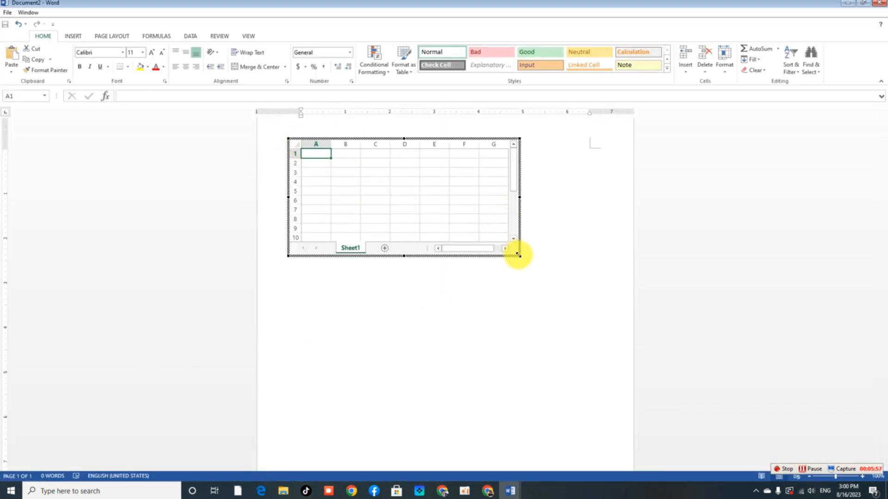
{"action": "left_click_drag", "start_coordinate": [518, 254], "coordinate": [581, 349]}
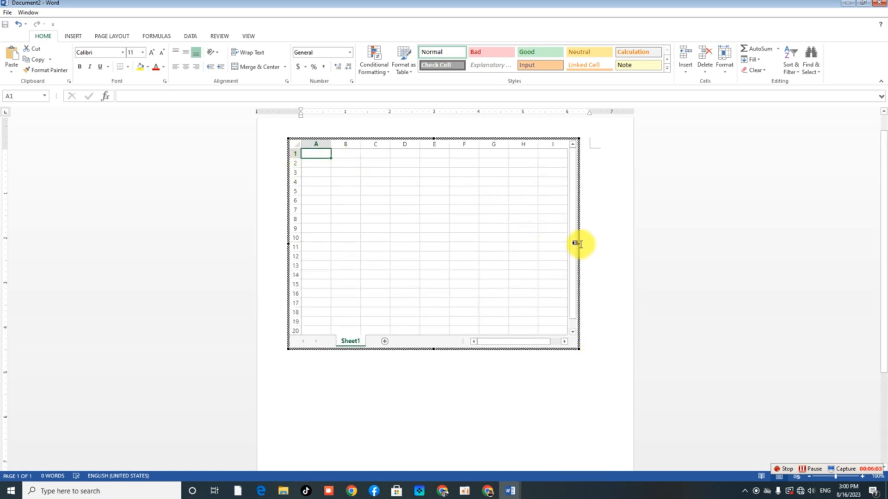
{"action": "left_click_drag", "start_coordinate": [579, 244], "coordinate": [608, 243]}
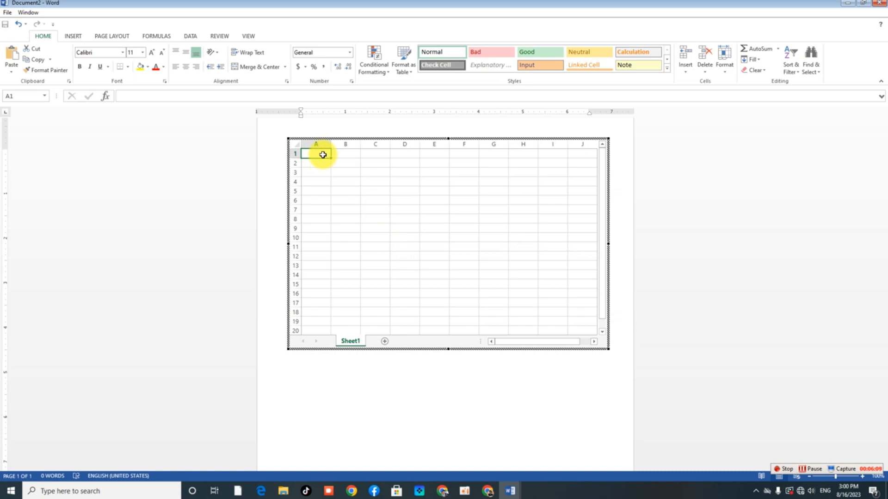
- Enter 1 in cell A1 and fill A1:A20 down as a number series from 1 to 20
{"action": "type", "text": "1"}
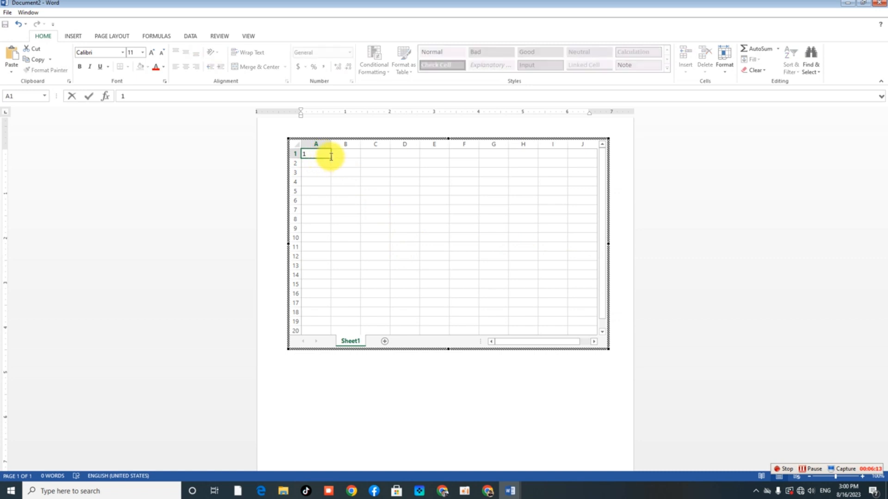
{"action": "left_click_drag", "start_coordinate": [332, 159], "coordinate": [333, 331]}
{"action": "left_click", "coordinate": [336, 329]}
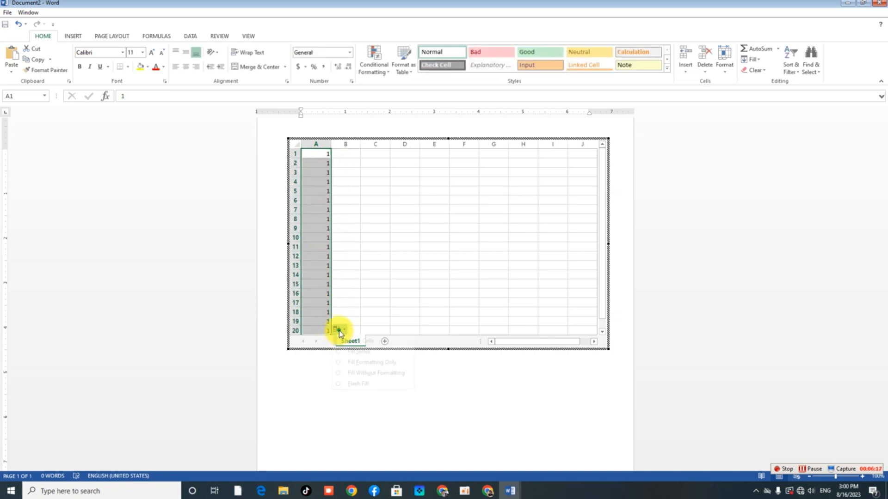
{"action": "left_click", "coordinate": [363, 352]}
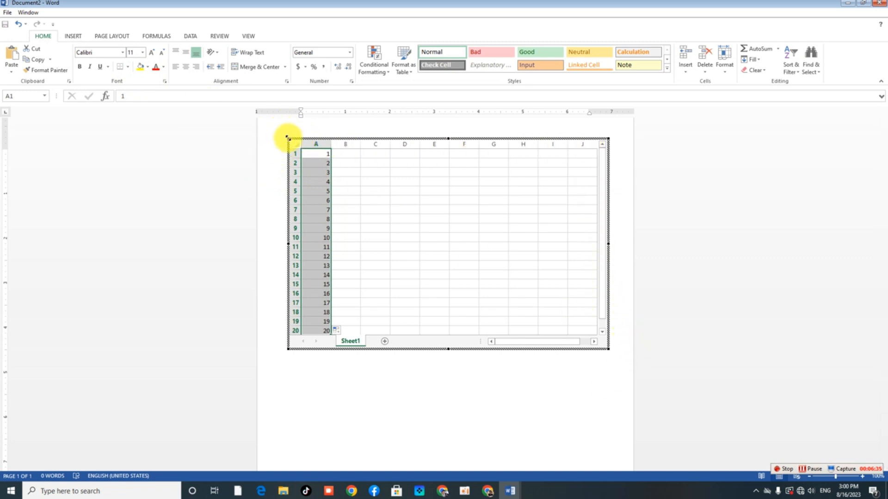
- Select the whole sheet, undo the entries in column A, and leave spreadsheet editing
{"action": "left_click", "coordinate": [293, 144]}
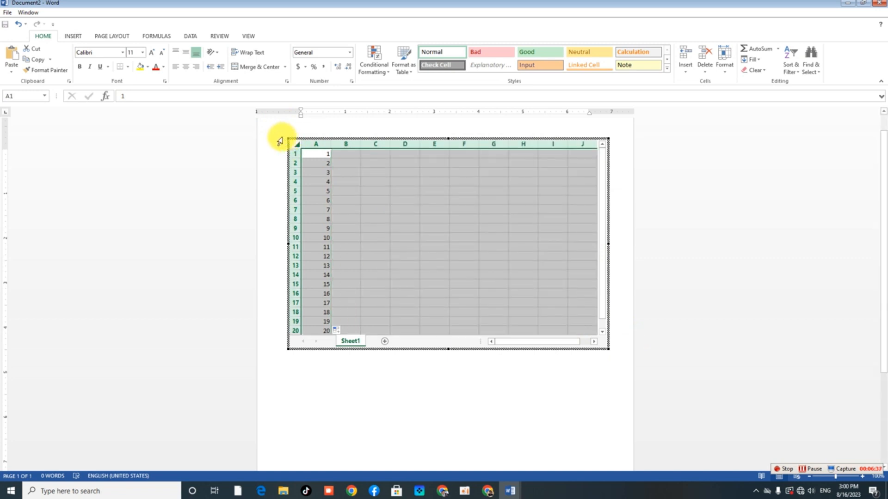
{"action": "left_click", "coordinate": [20, 25]}
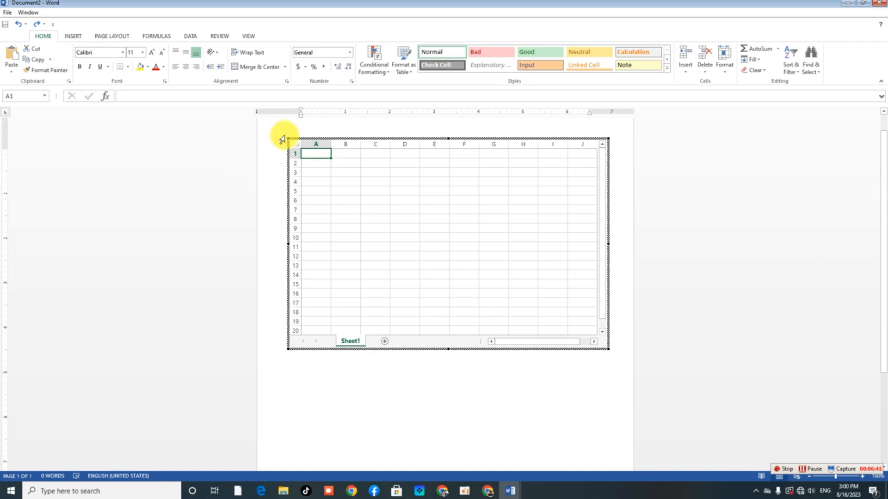
{"action": "left_click", "coordinate": [372, 302]}
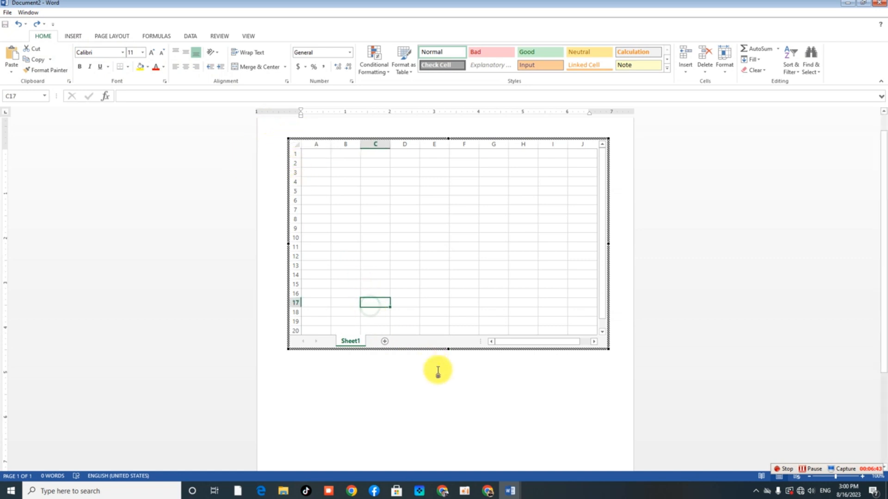
{"action": "left_click", "coordinate": [548, 367]}
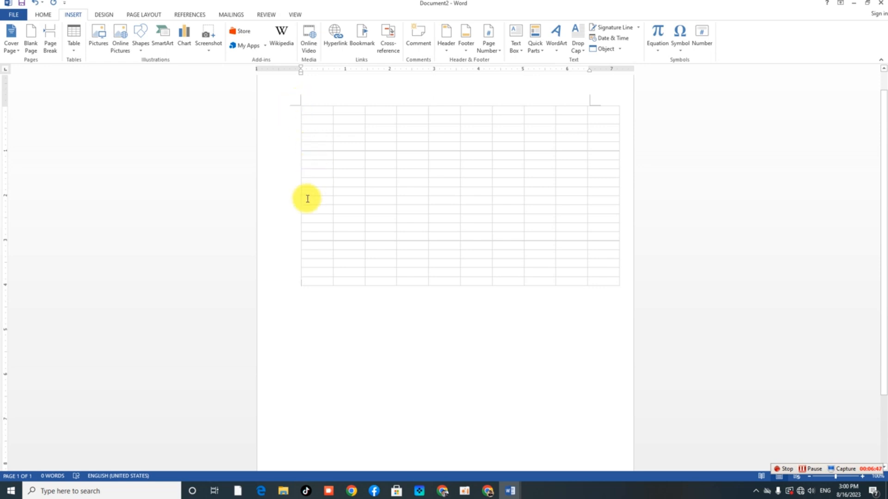
- Undo the spreadsheet insertion and the table deletion, then delete all cells of the restored four-column table
{"action": "left_click", "coordinate": [33, 4]}
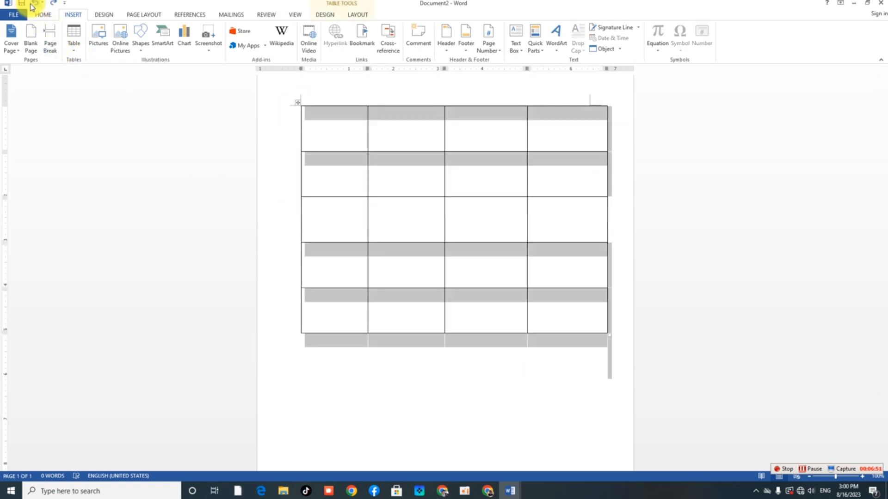
{"action": "left_click", "coordinate": [33, 6]}
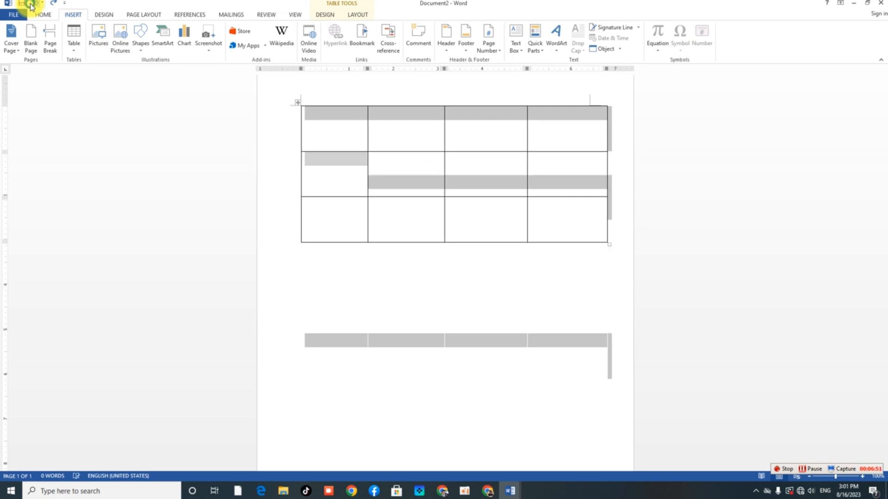
{"action": "left_click", "coordinate": [296, 102]}
{"action": "left_click", "coordinate": [430, 77]}
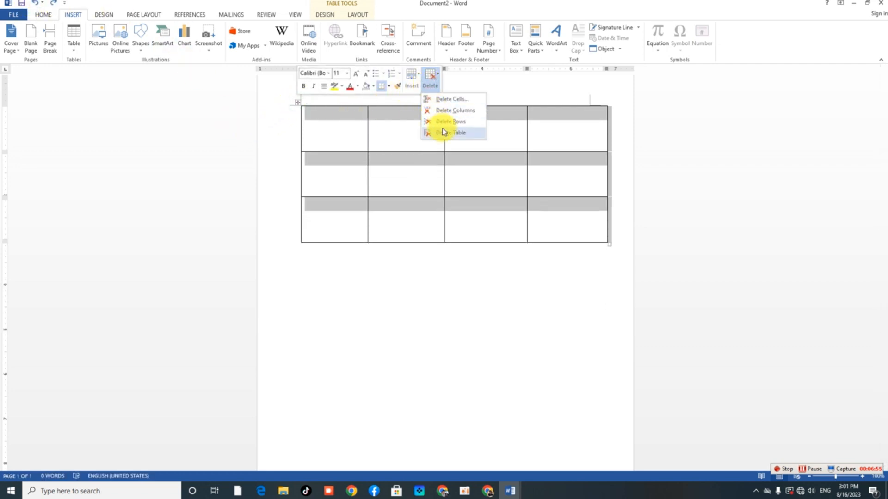
{"action": "left_click", "coordinate": [452, 99]}
{"action": "left_click", "coordinate": [424, 258]}
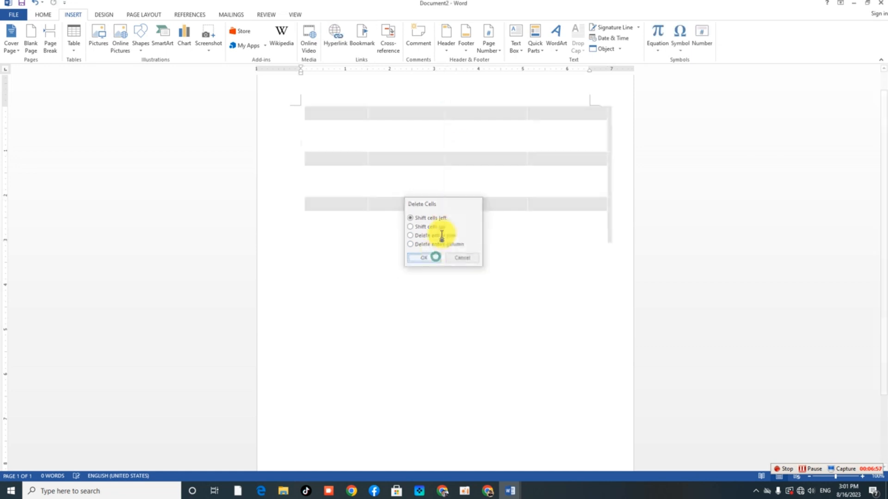
- Insert the built-in Calendar 1 quick table in the empty document
{"action": "left_click", "coordinate": [76, 50]}
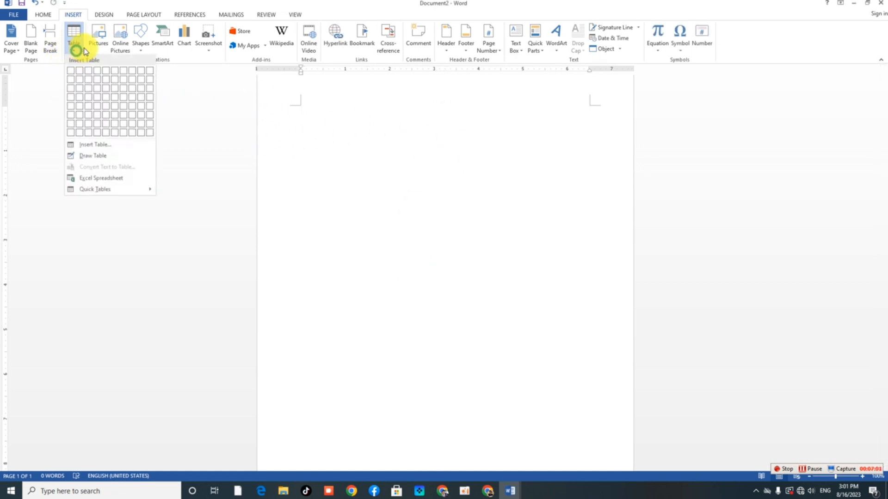
{"action": "mouse_move", "coordinate": [130, 195]}
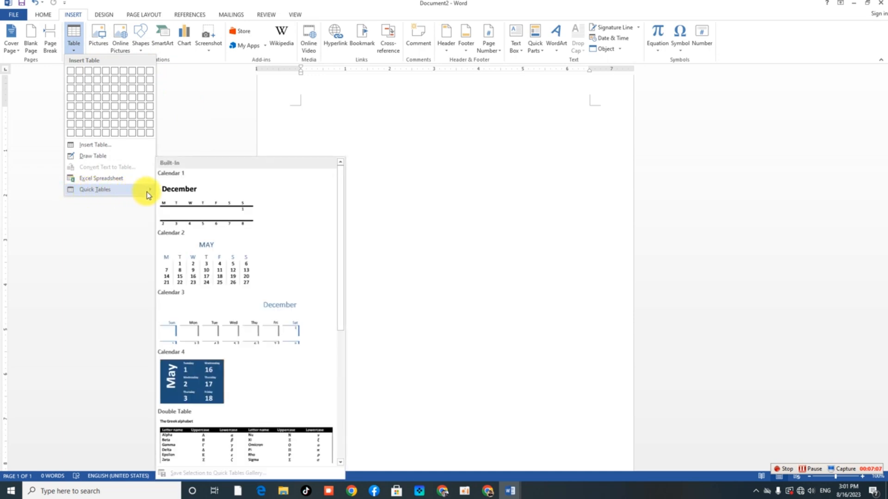
{"action": "left_click", "coordinate": [181, 211]}
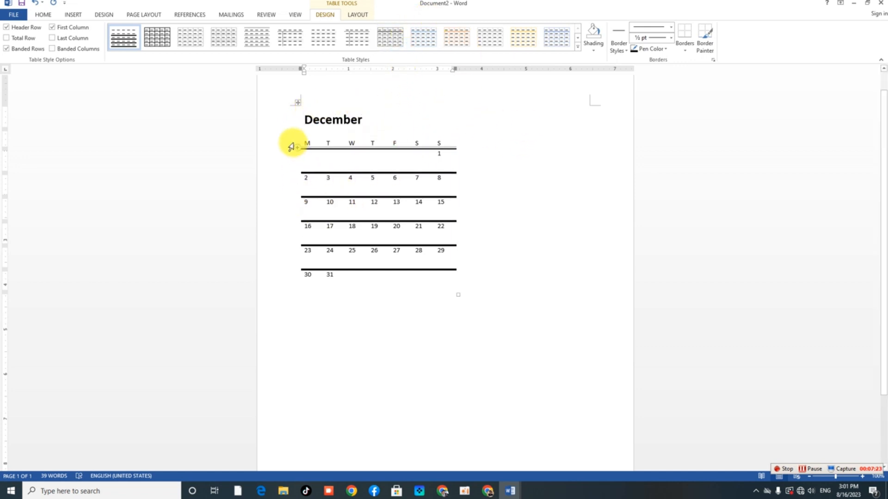
- Try a light green table style on the December calendar, then apply the blue banded style with solid blue header row and first column
{"action": "left_click", "coordinate": [578, 48]}
{"action": "left_click", "coordinate": [325, 156]}
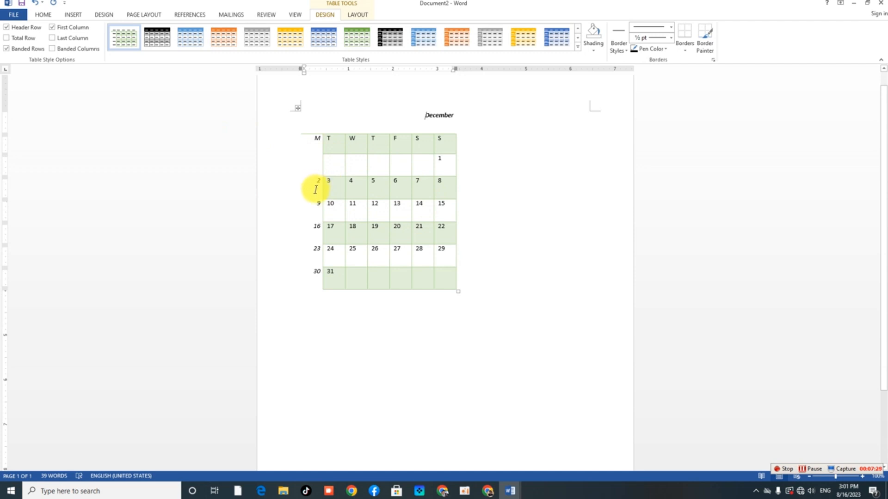
{"action": "left_click", "coordinate": [555, 37]}
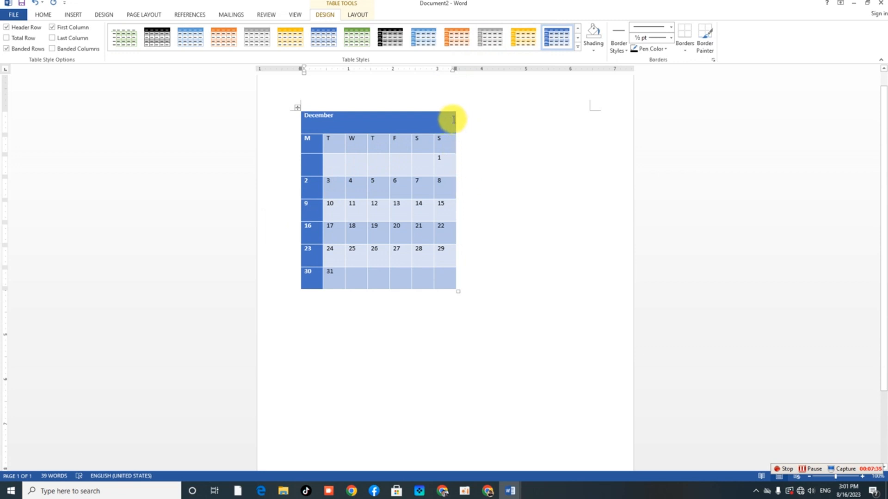
- Widen the calendar's last column to the right page margin, then distribute all columns evenly
{"action": "left_click_drag", "start_coordinate": [456, 119], "coordinate": [594, 122]}
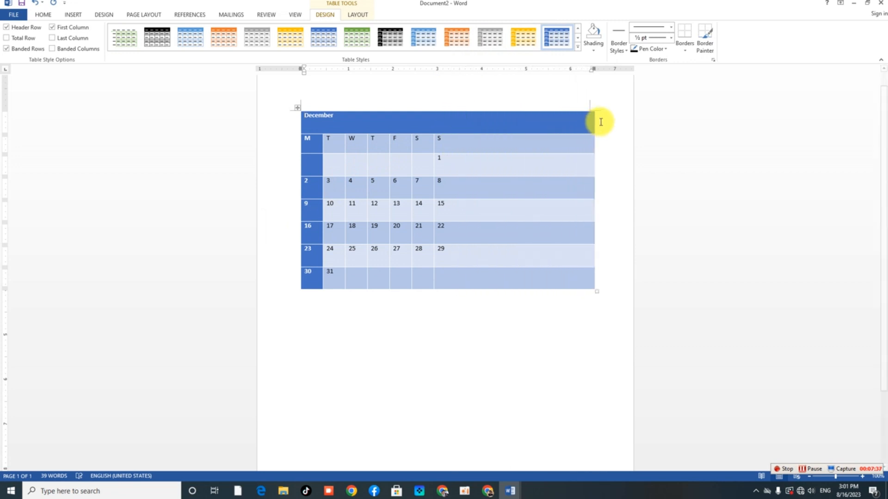
{"action": "left_click", "coordinate": [299, 109]}
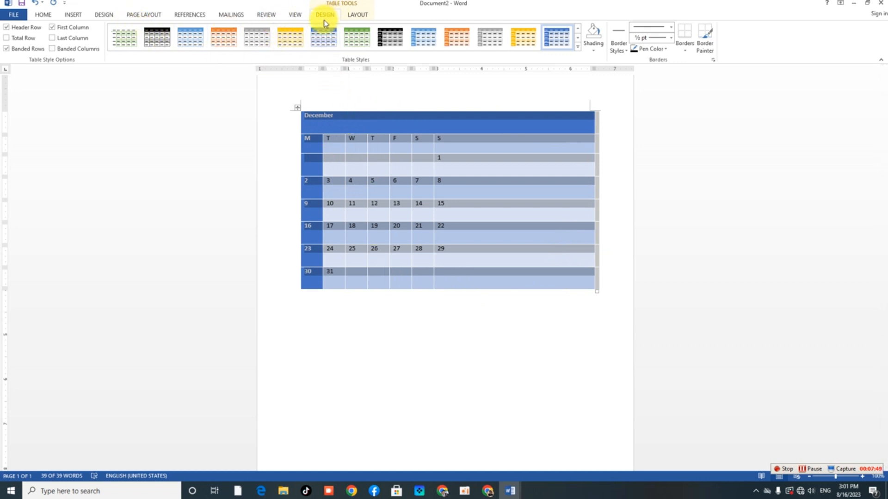
{"action": "left_click", "coordinate": [357, 15]}
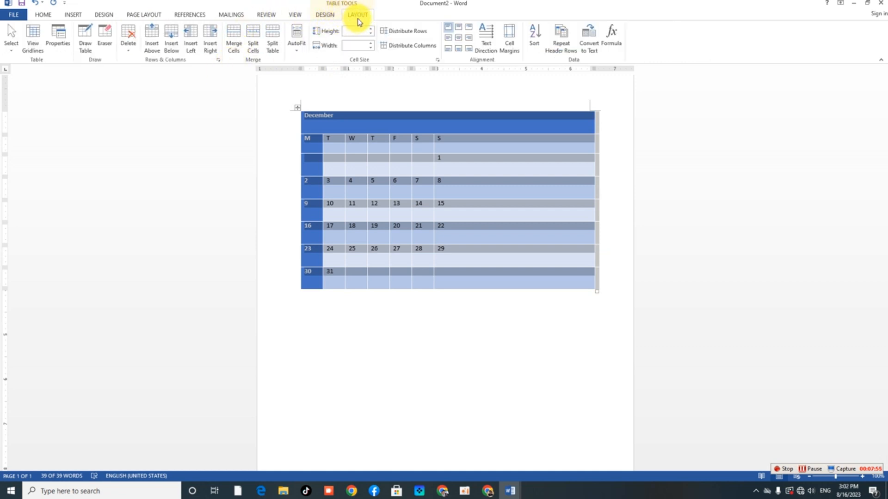
{"action": "left_click", "coordinate": [422, 45]}
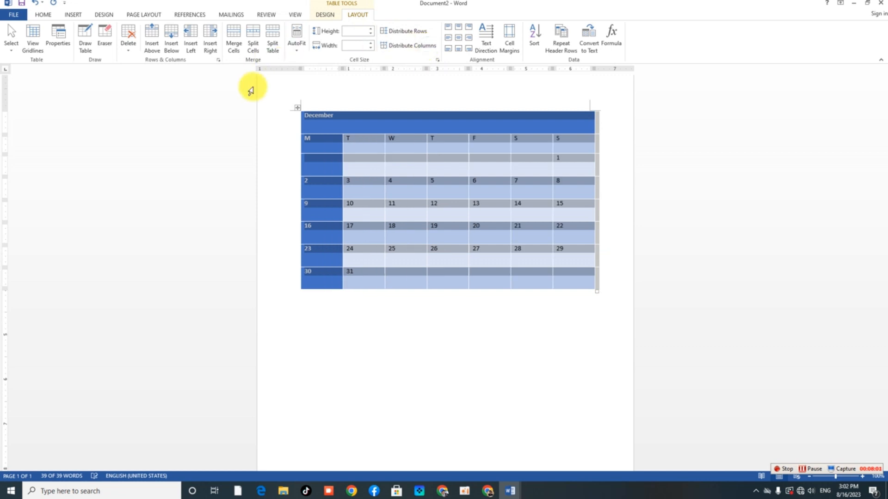
{"action": "left_click", "coordinate": [481, 345]}
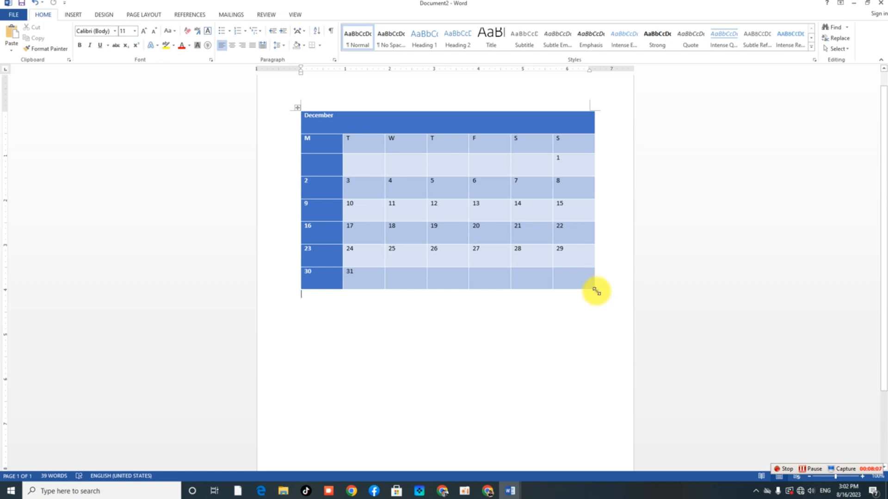
- Enlarge the calendar to rows about 1" high, extend its left edge into the page margin, and distribute the columns evenly again
{"action": "left_click_drag", "start_coordinate": [597, 291], "coordinate": [603, 453]}
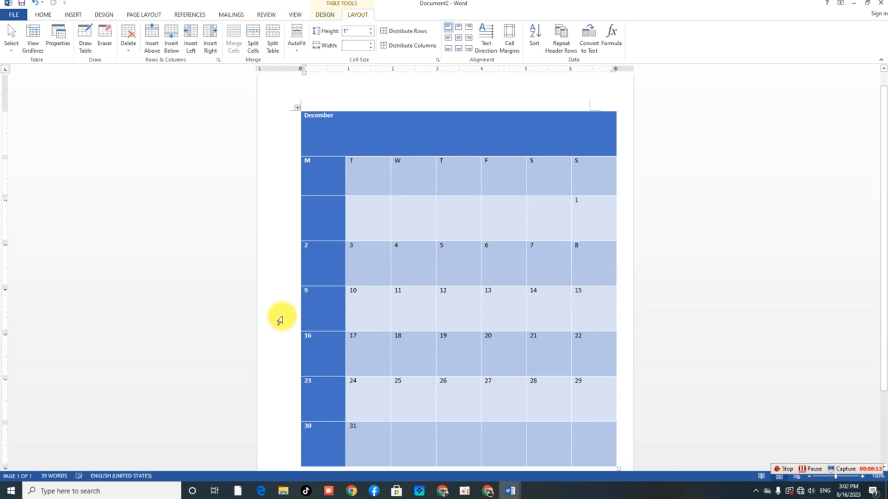
{"action": "left_click_drag", "start_coordinate": [300, 312], "coordinate": [276, 305]}
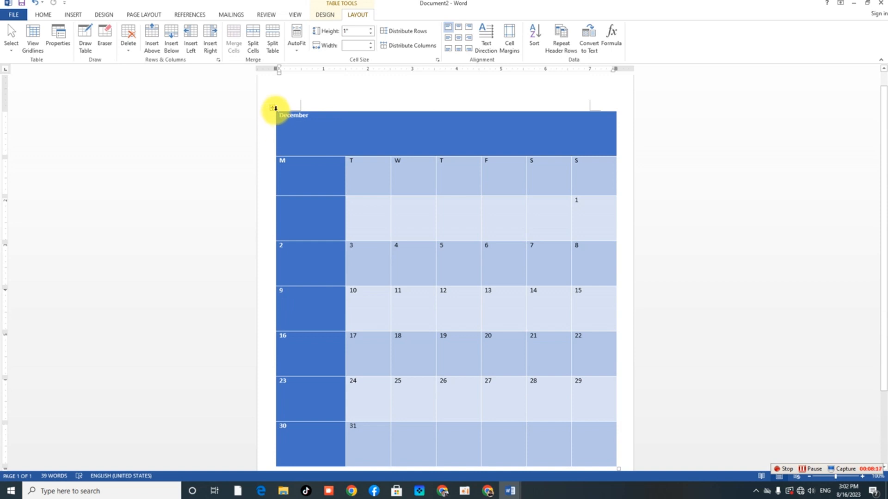
{"action": "left_click", "coordinate": [273, 108]}
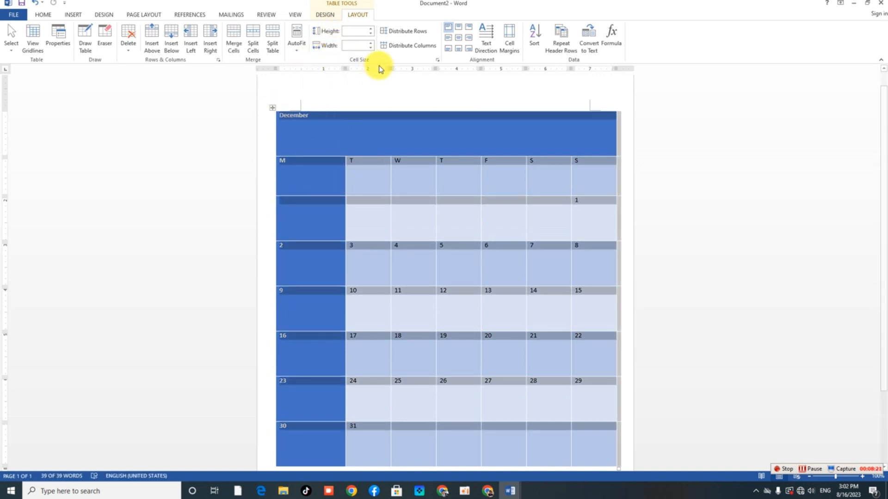
{"action": "left_click", "coordinate": [414, 47]}
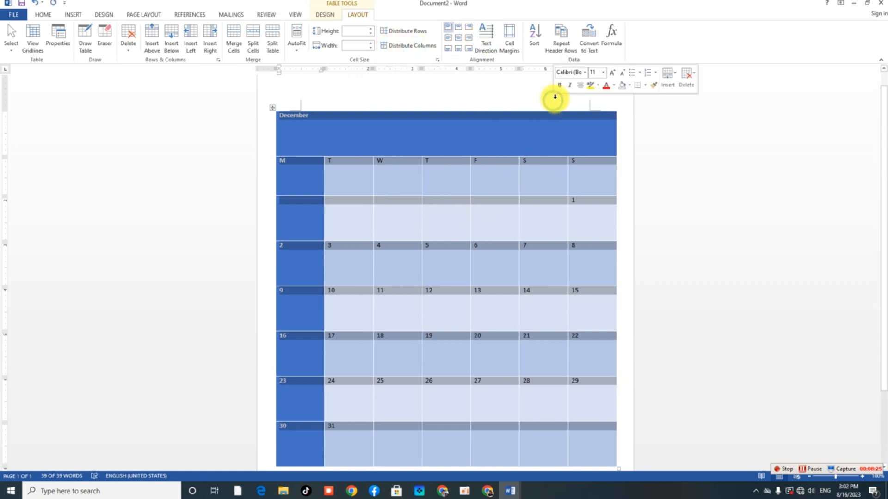
- Select the whole calendar table and look over it from the December header to the last row
{"action": "scroll", "coordinate": [555, 97], "scroll_direction": "down", "scroll_amount": 3}
{"action": "scroll", "coordinate": [565, 174], "scroll_direction": "up", "scroll_amount": 4}
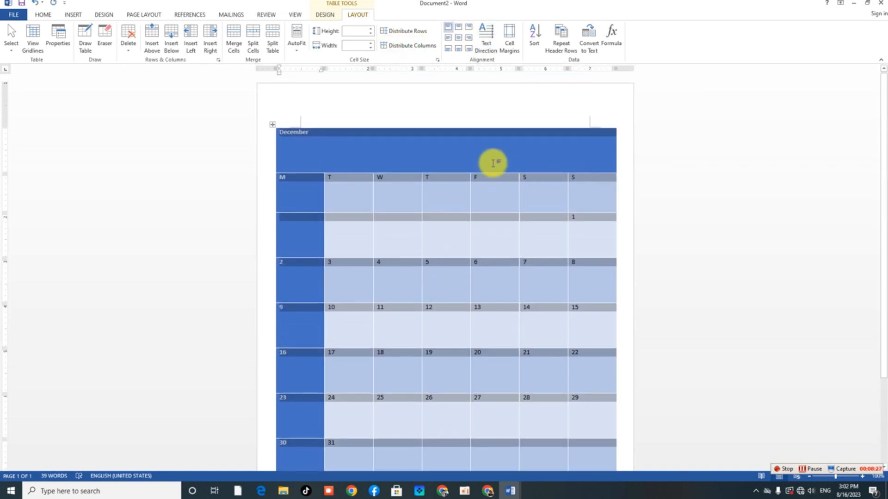
{"action": "left_click", "coordinate": [270, 127]}
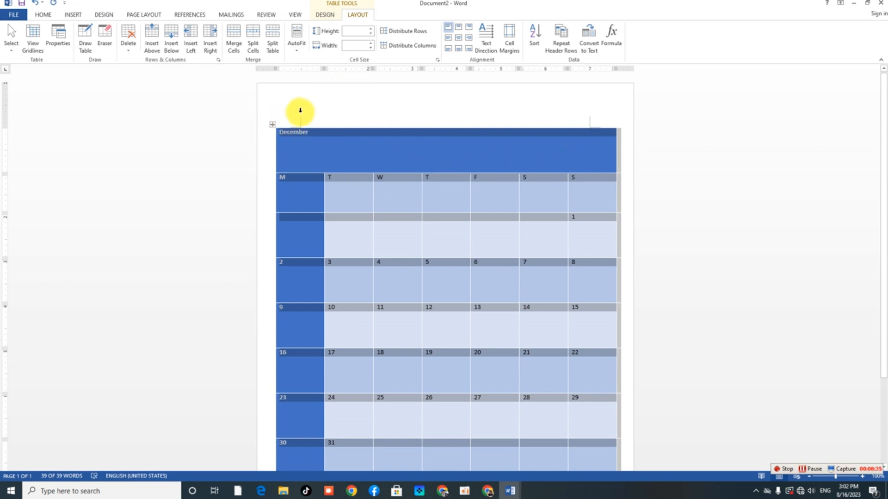
{"action": "scroll", "coordinate": [587, 97], "scroll_direction": "down", "scroll_amount": 4}
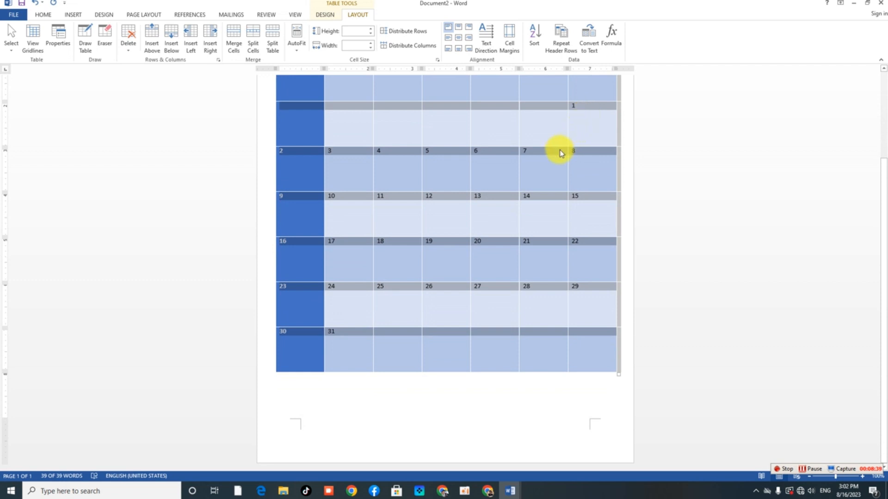
{"action": "scroll", "coordinate": [495, 154], "scroll_direction": "up", "scroll_amount": 4}
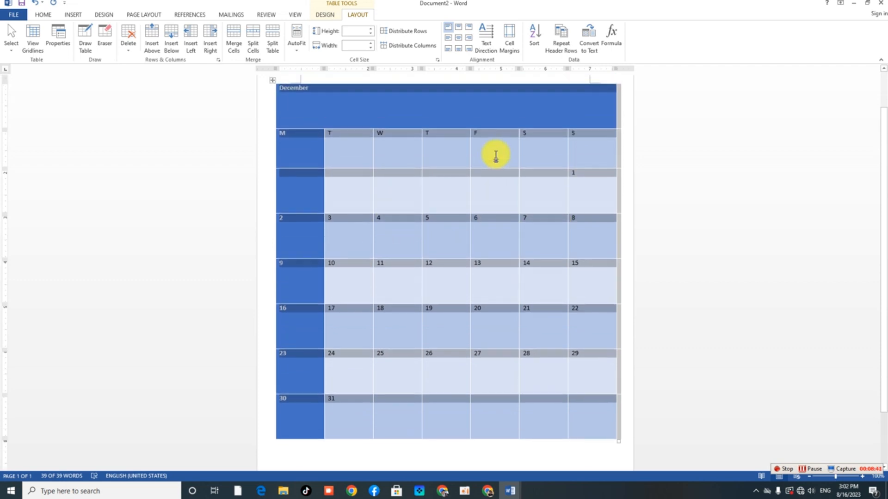